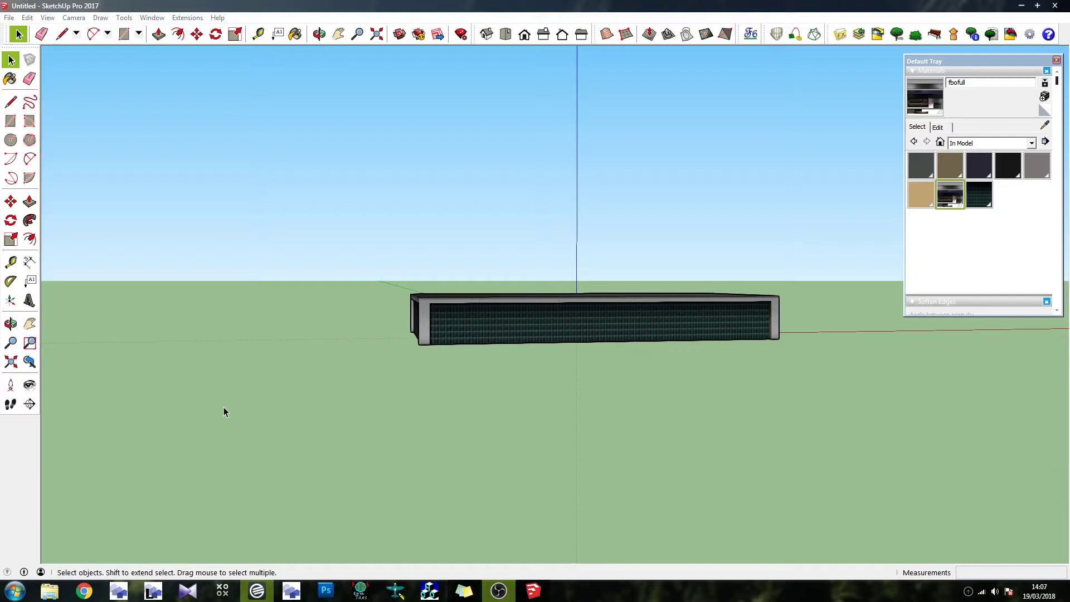
{"action": "middle_click_drag", "start_coordinate": [594, 333], "coordinate": [386, 315]}
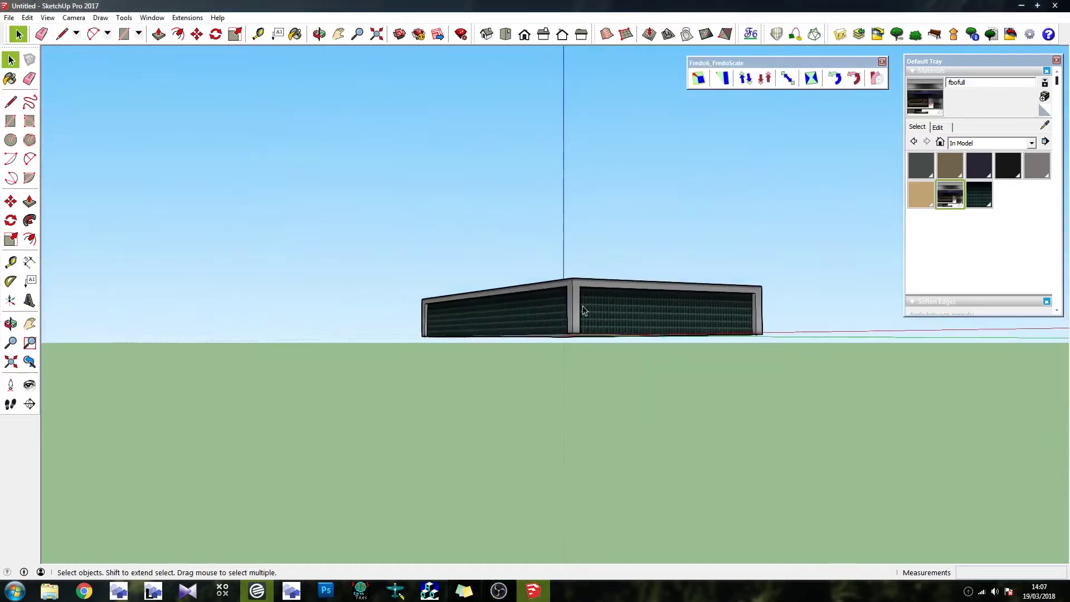
{"action": "scroll", "coordinate": [653, 335], "scroll_direction": "up", "scroll_amount": 5}
{"action": "middle_click_drag", "start_coordinate": [653, 334], "coordinate": [639, 327]}
{"action": "scroll", "coordinate": [329, 334], "scroll_direction": "down", "scroll_amount": 6}
{"action": "middle_click_drag", "start_coordinate": [335, 329], "coordinate": [581, 270]}
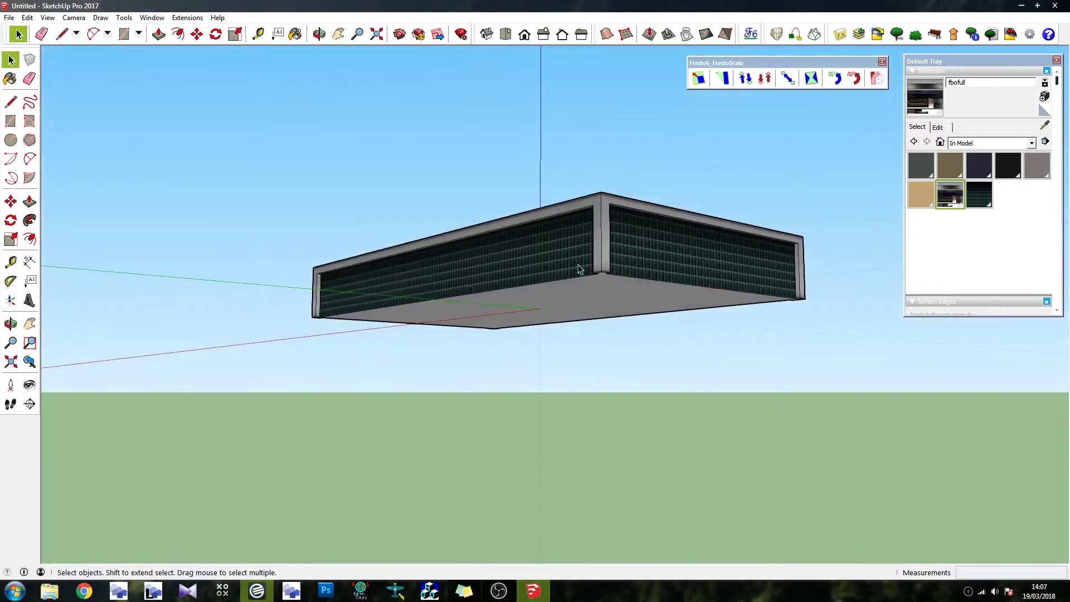
{"action": "scroll", "coordinate": [390, 273], "scroll_direction": "up", "scroll_amount": 3}
{"action": "middle_click_drag", "start_coordinate": [390, 272], "coordinate": [191, 339]}
{"action": "middle_click_drag", "start_coordinate": [208, 303], "coordinate": [442, 310]}
{"action": "key", "text": "space"}
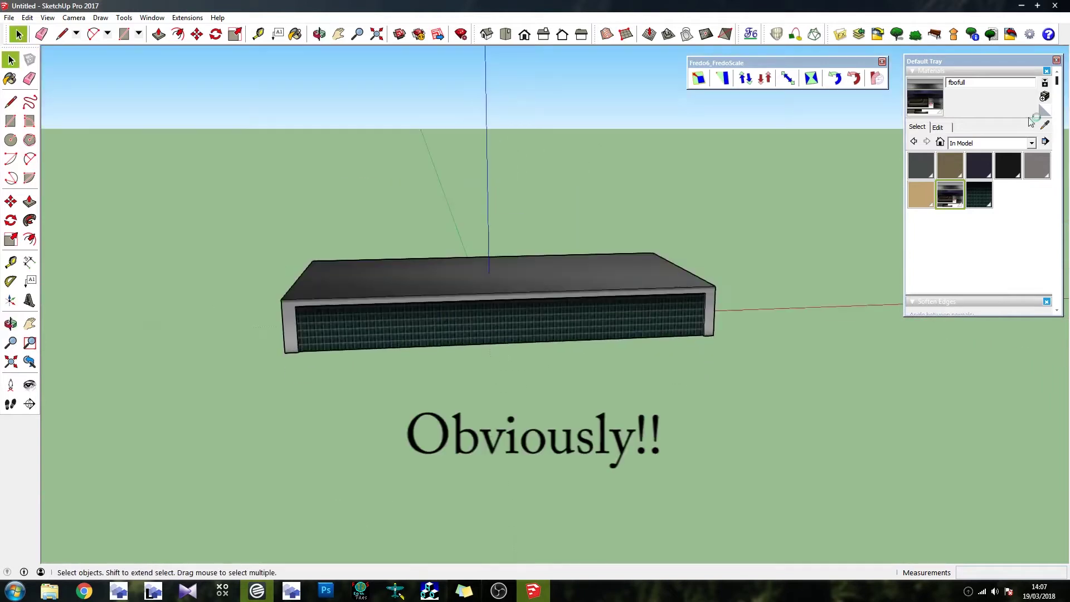
{"action": "middle_click_drag", "start_coordinate": [514, 317], "coordinate": [313, 341]}
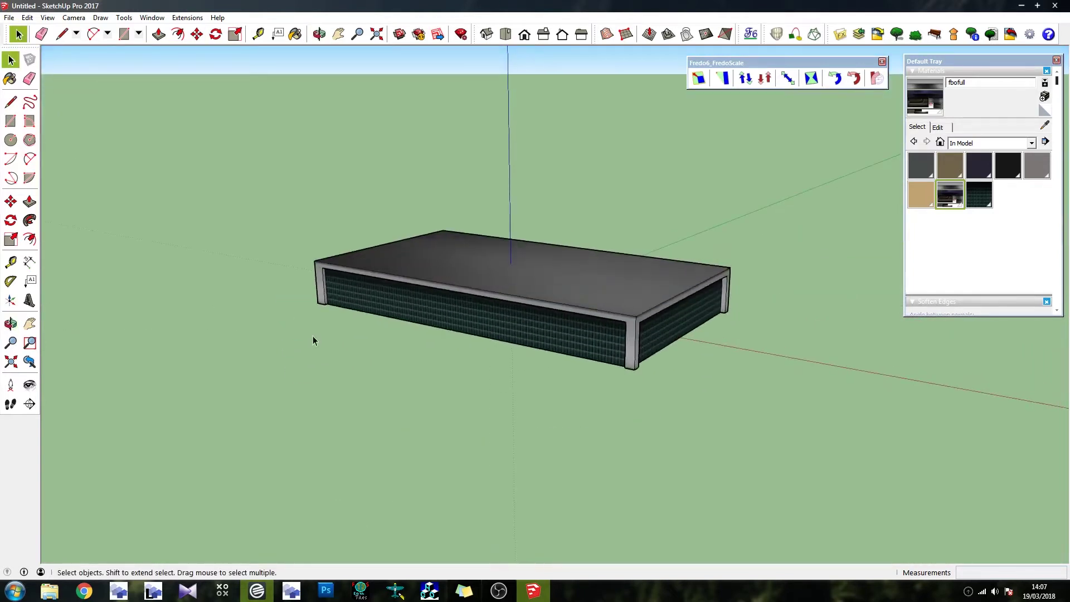
{"action": "left_click", "coordinate": [9, 17]}
Export the SketchUp building as the COLLADA file 'a reflections.dae'
{"action": "mouse_move", "coordinate": [120, 191]}
{"action": "left_click", "coordinate": [187, 198]}
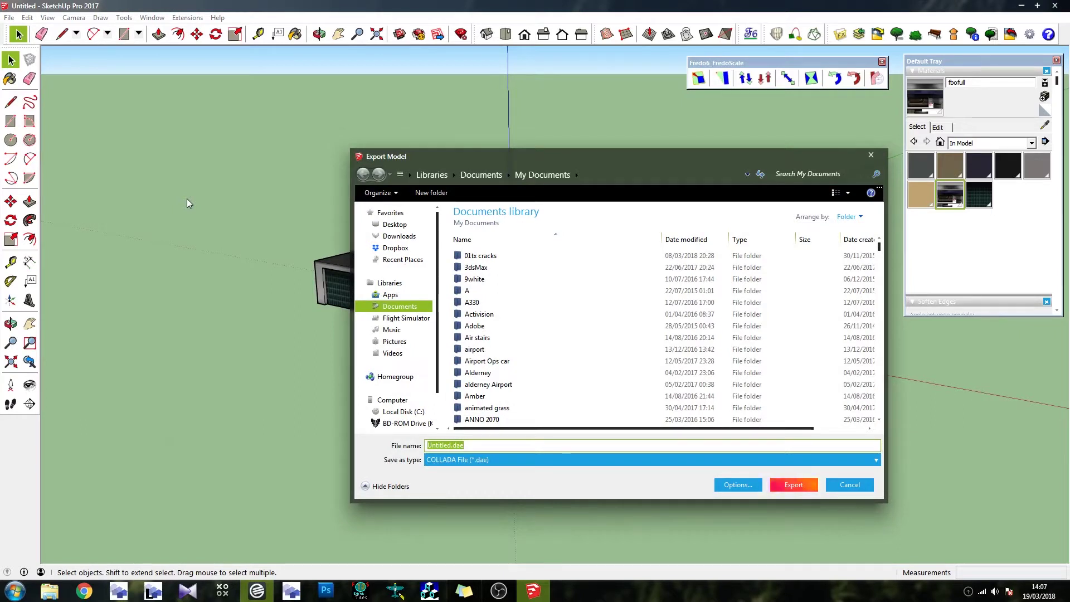
{"action": "type", "text": "a"}
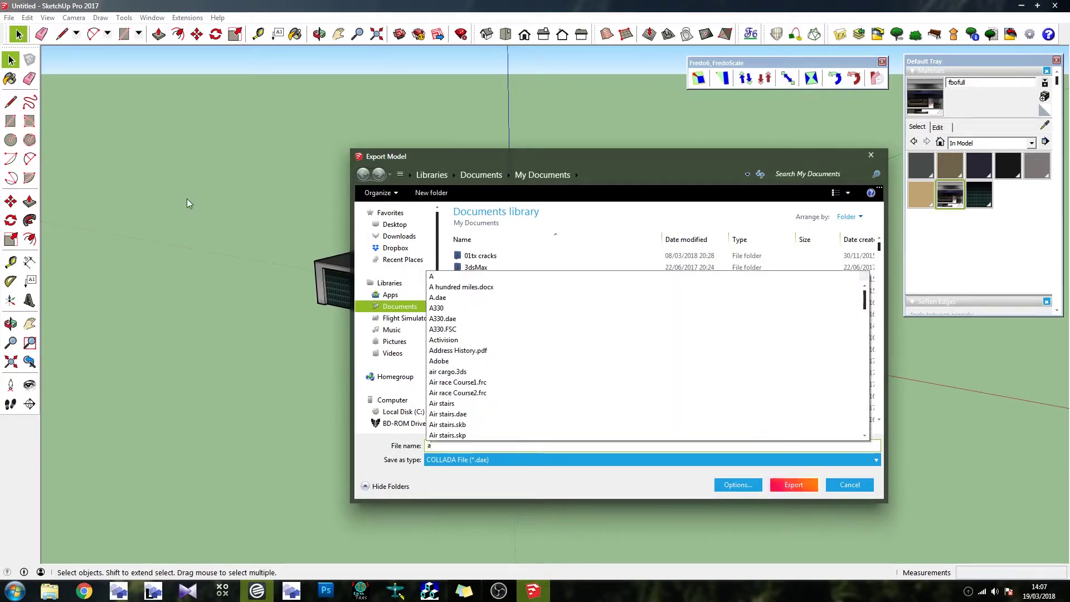
{"action": "type", "text": " refle"}
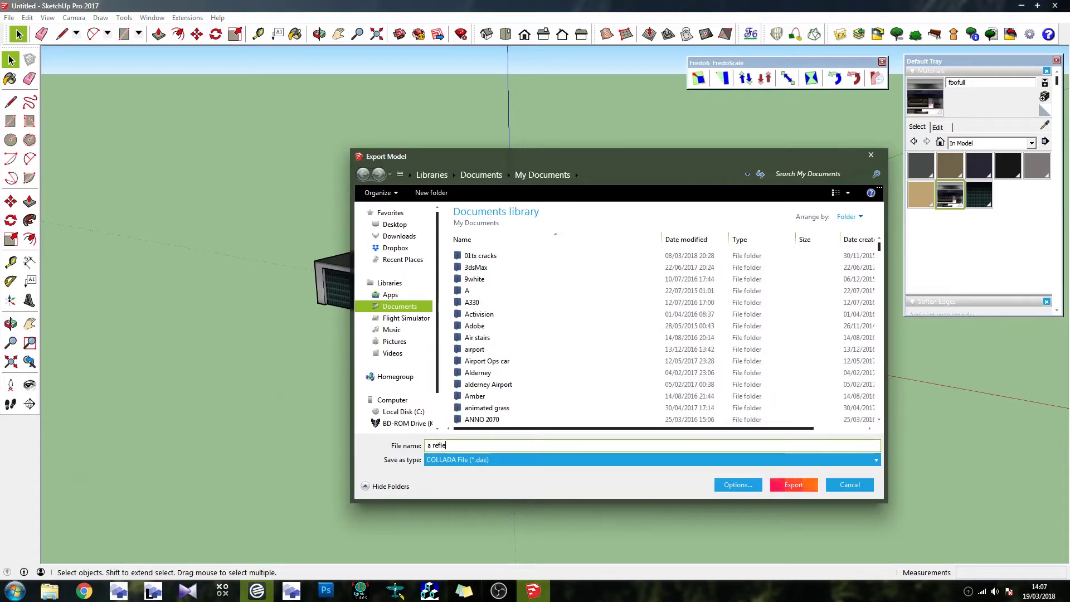
{"action": "type", "text": "ctions"}
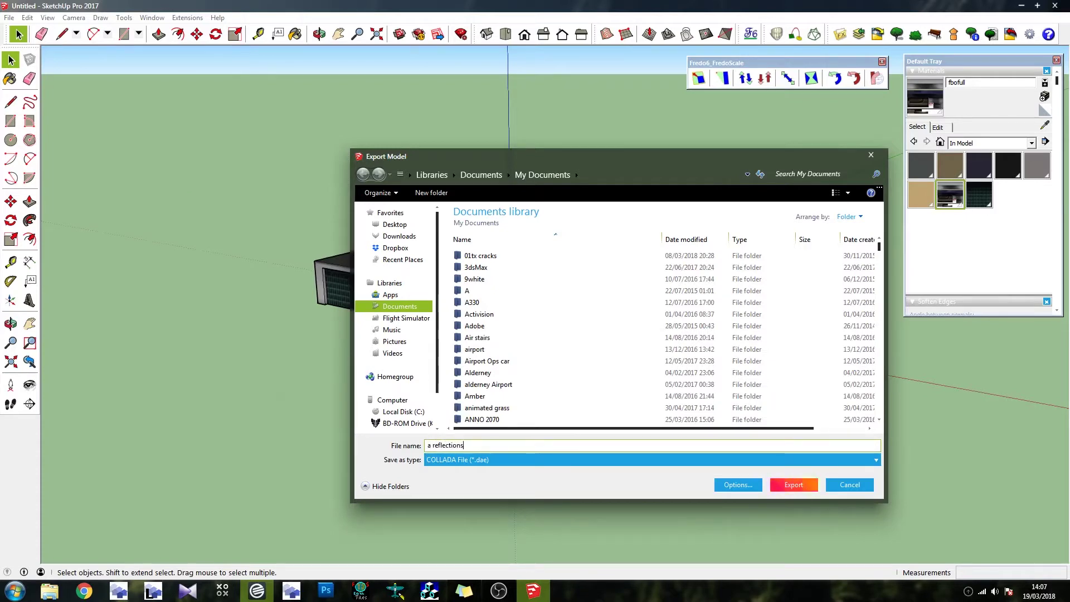
{"action": "key", "text": "Return"}
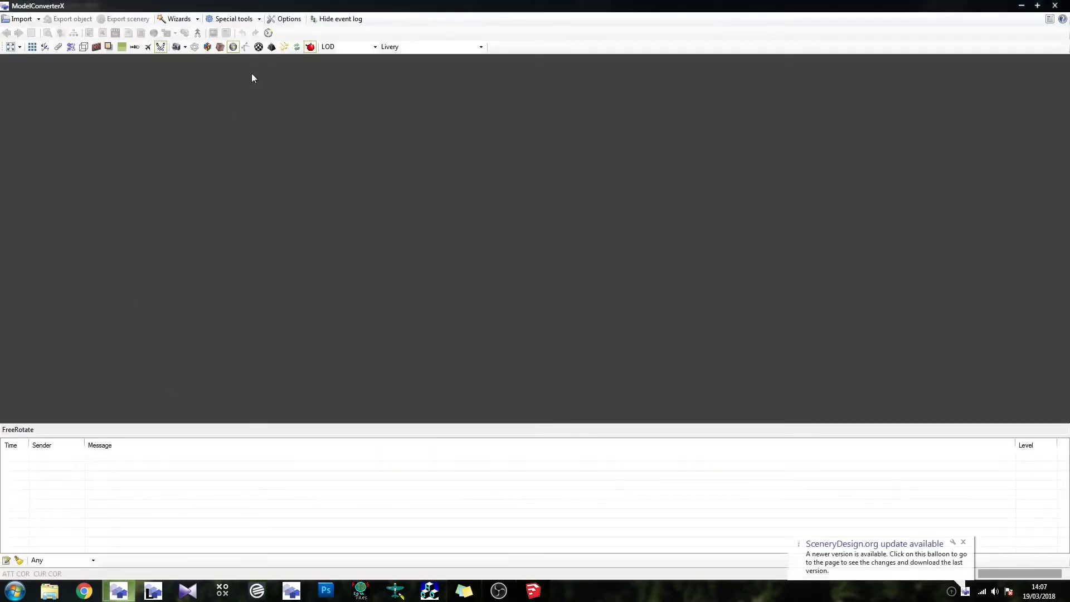
Load a reflections.dae from Documents onto a lighter viewport and open the Material Editor
{"action": "left_click", "coordinate": [220, 47]}
{"action": "left_click", "coordinate": [50, 591]}
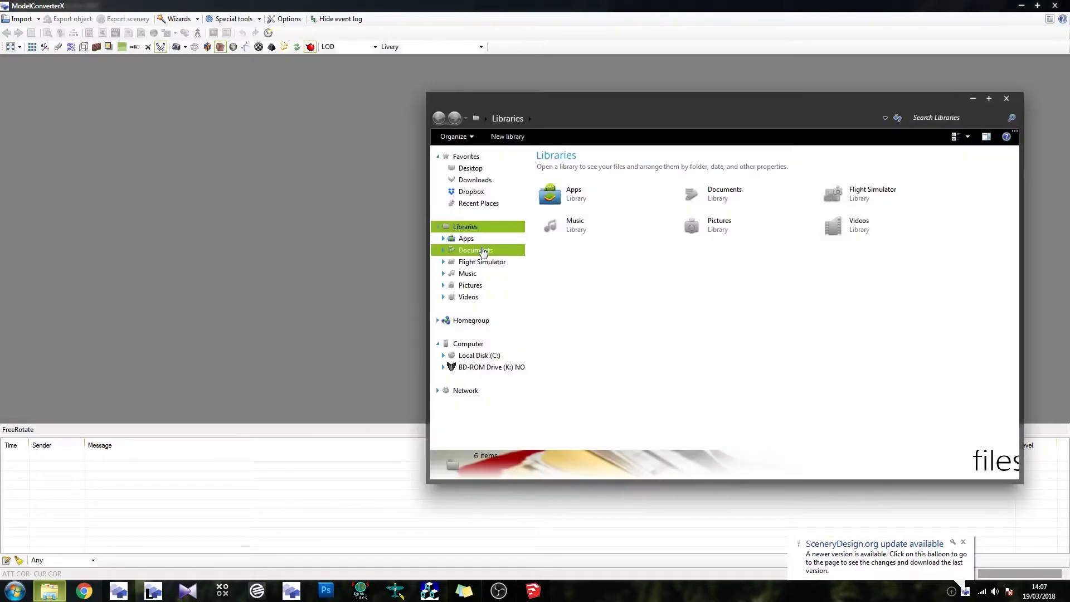
{"action": "left_click", "coordinate": [483, 252]}
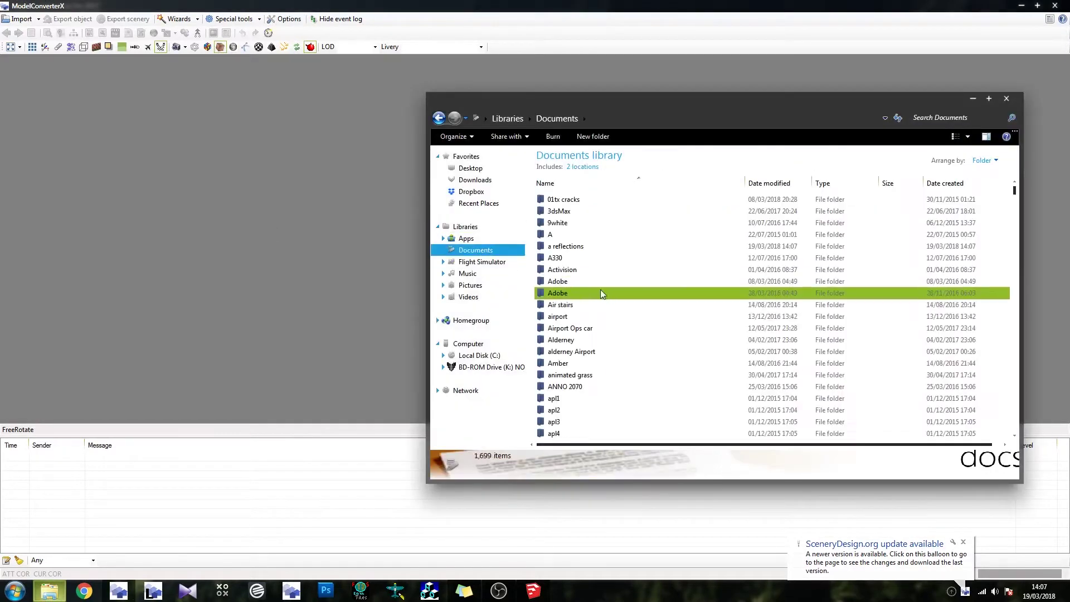
{"action": "scroll", "coordinate": [605, 292], "scroll_direction": "down", "scroll_amount": 15}
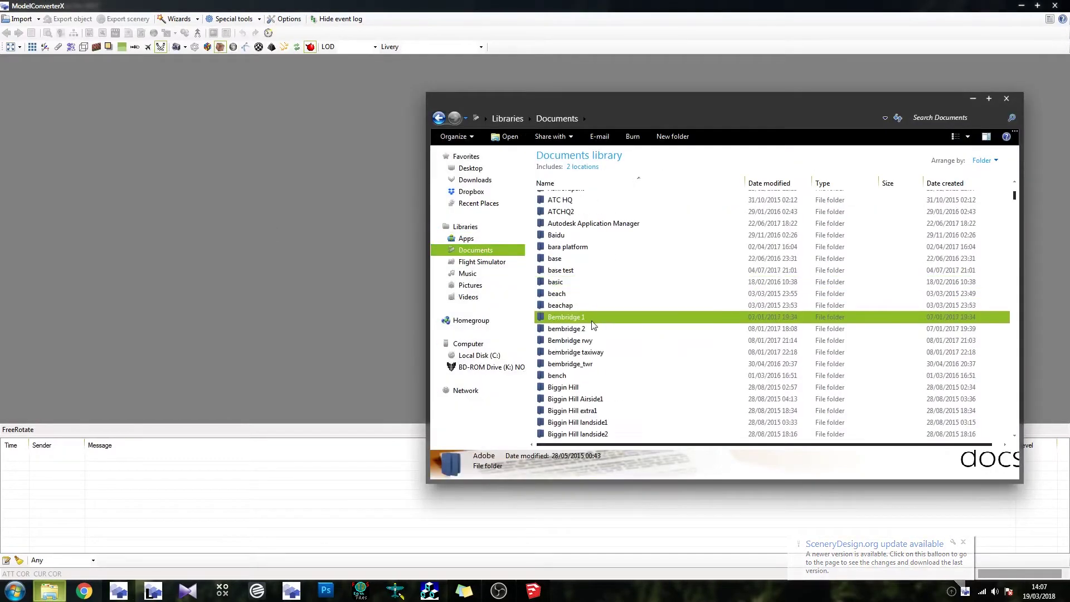
{"action": "left_click", "coordinate": [564, 211]}
{"action": "left_click_drag", "start_coordinate": [564, 211], "coordinate": [286, 239]}
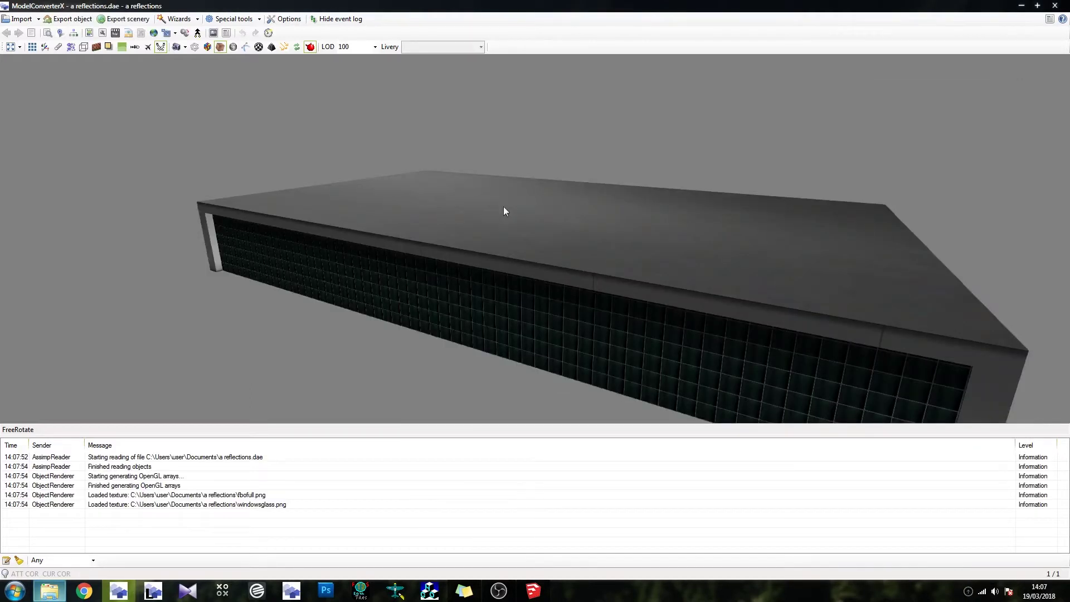
{"action": "left_click_drag", "start_coordinate": [397, 258], "coordinate": [611, 162]}
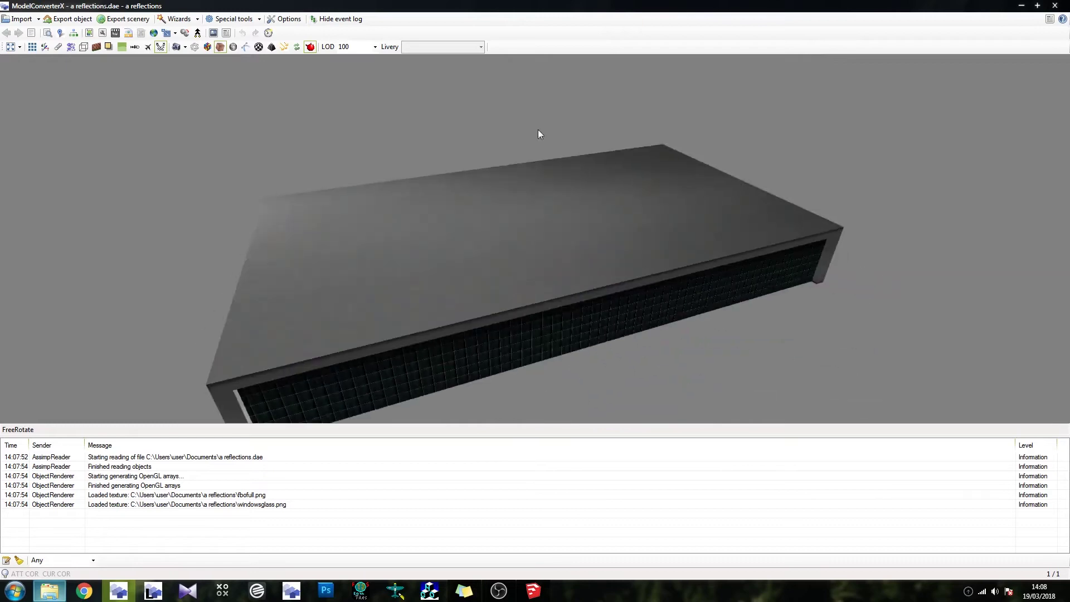
{"action": "left_click", "coordinate": [89, 35]}
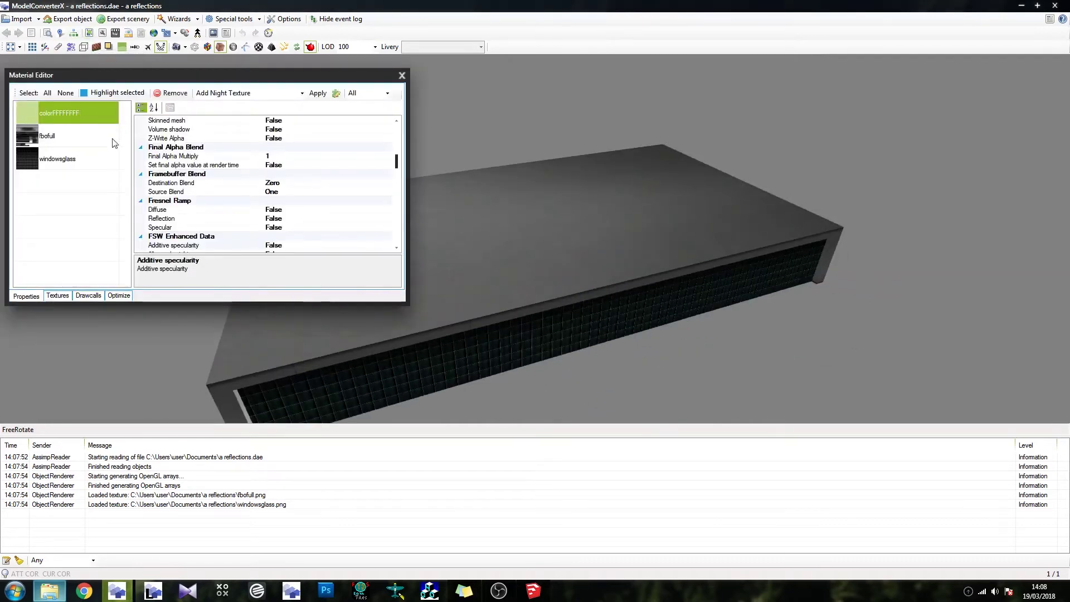
Remove the colorFFFFFFFF material and save FBOFULL and WINDOWSGLASS textures as DXTBMP bitmaps
{"action": "left_click", "coordinate": [171, 95]}
{"action": "left_click_drag", "start_coordinate": [530, 285], "coordinate": [370, 198]}
{"action": "left_click", "coordinate": [58, 295]}
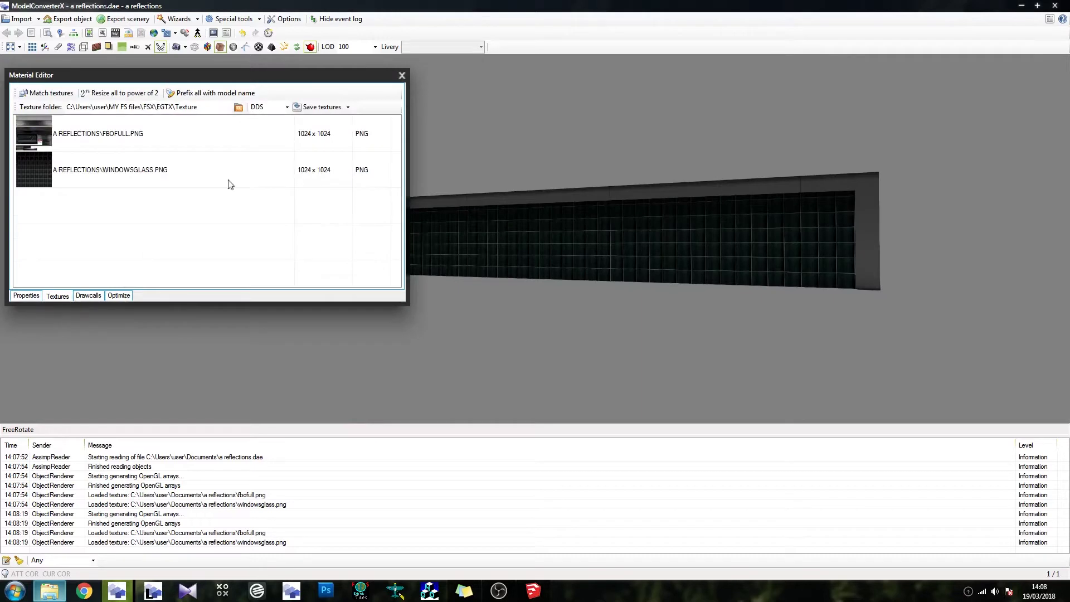
{"action": "left_click", "coordinate": [287, 106]}
{"action": "left_click", "coordinate": [263, 154]}
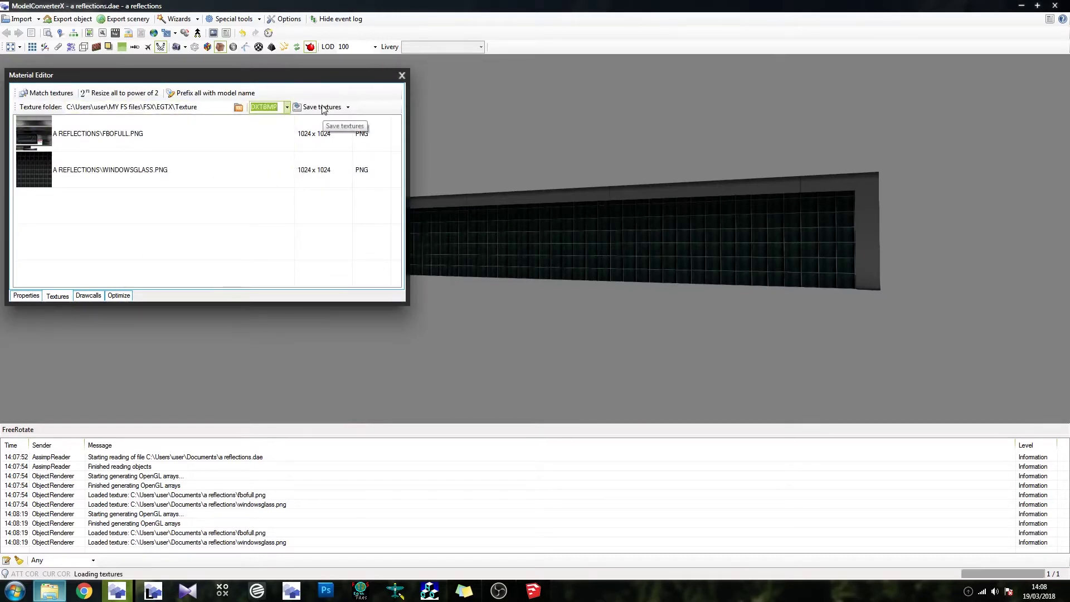
{"action": "left_click", "coordinate": [322, 107]}
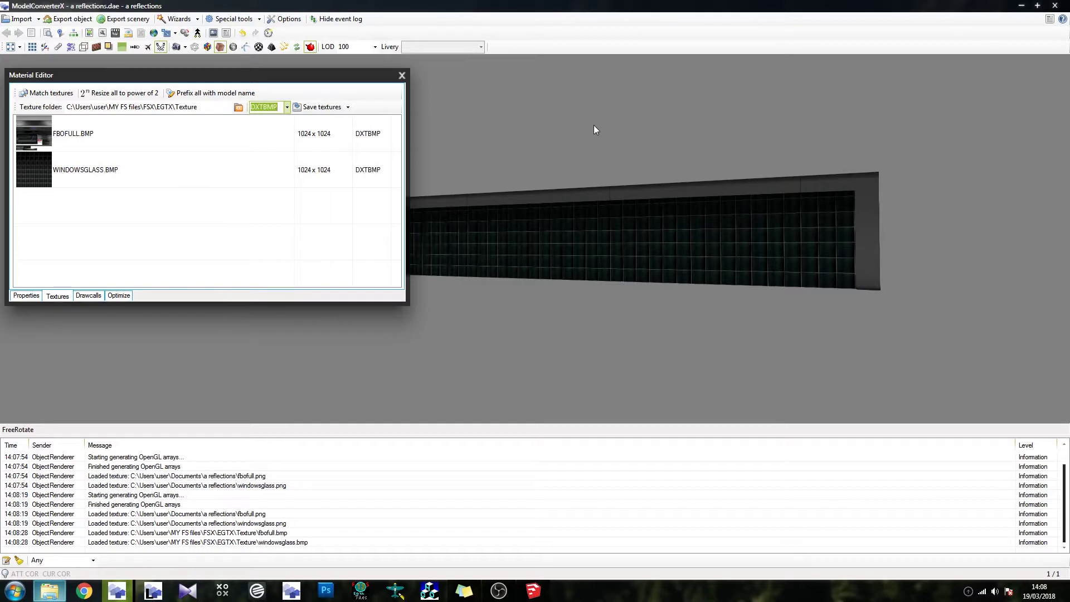
{"action": "left_click", "coordinate": [401, 75]}
{"action": "left_click_drag", "start_coordinate": [437, 190], "coordinate": [462, 212]}
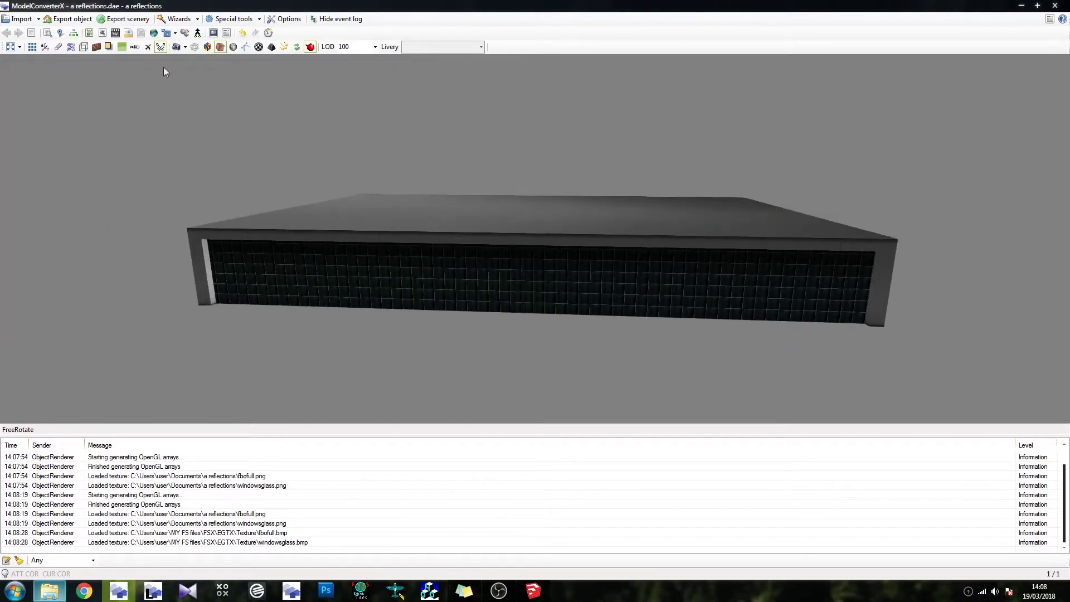
Export the building as an MDL into the FSX\EGTX\Scenery folder
{"action": "left_click", "coordinate": [84, 21]}
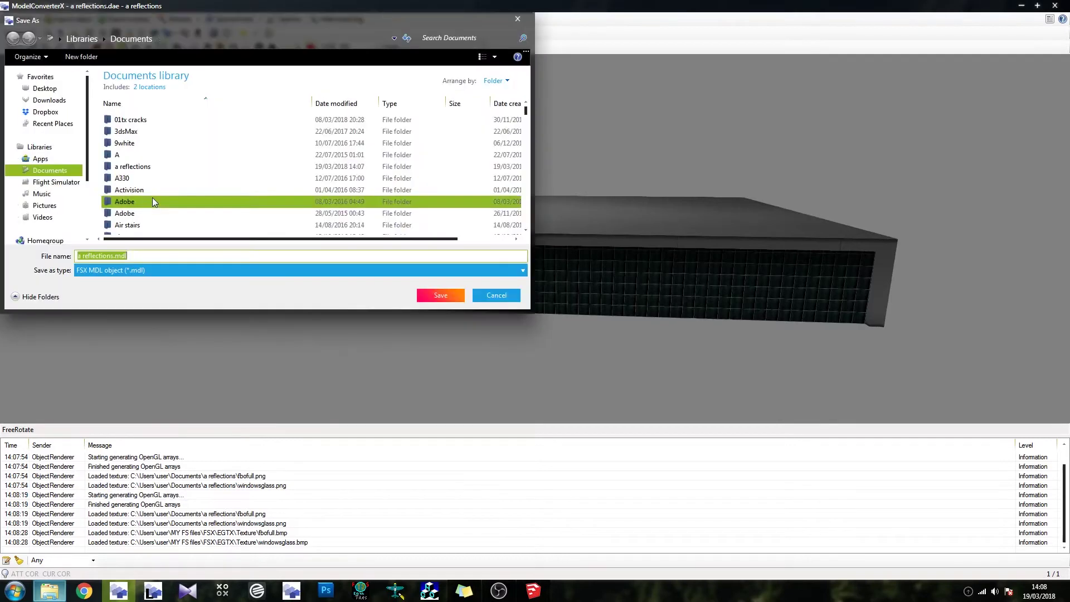
{"action": "left_click", "coordinate": [67, 180]}
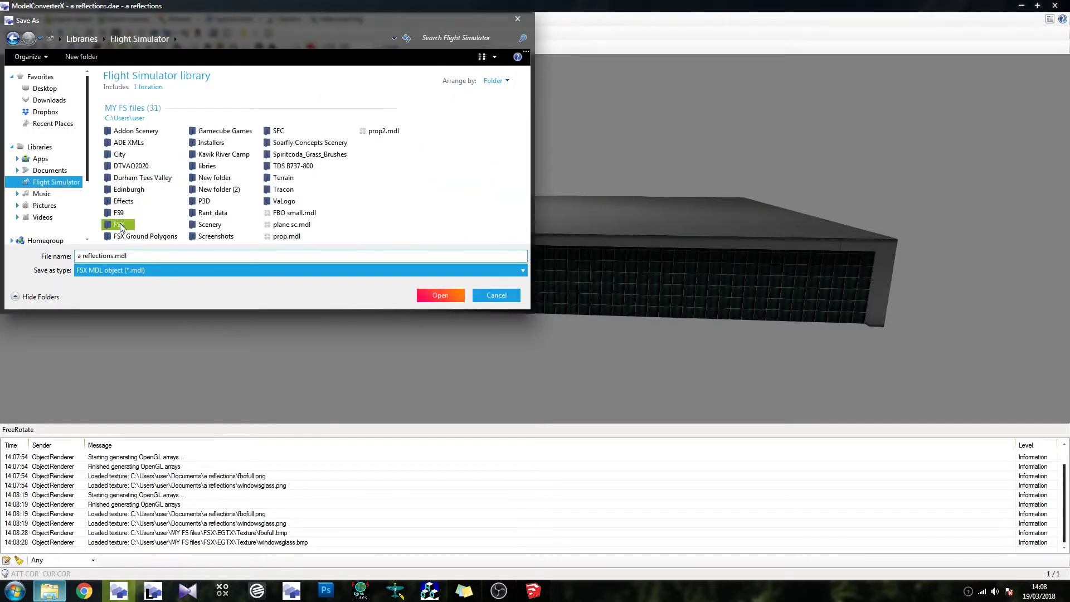
{"action": "double_click", "coordinate": [188, 129]}
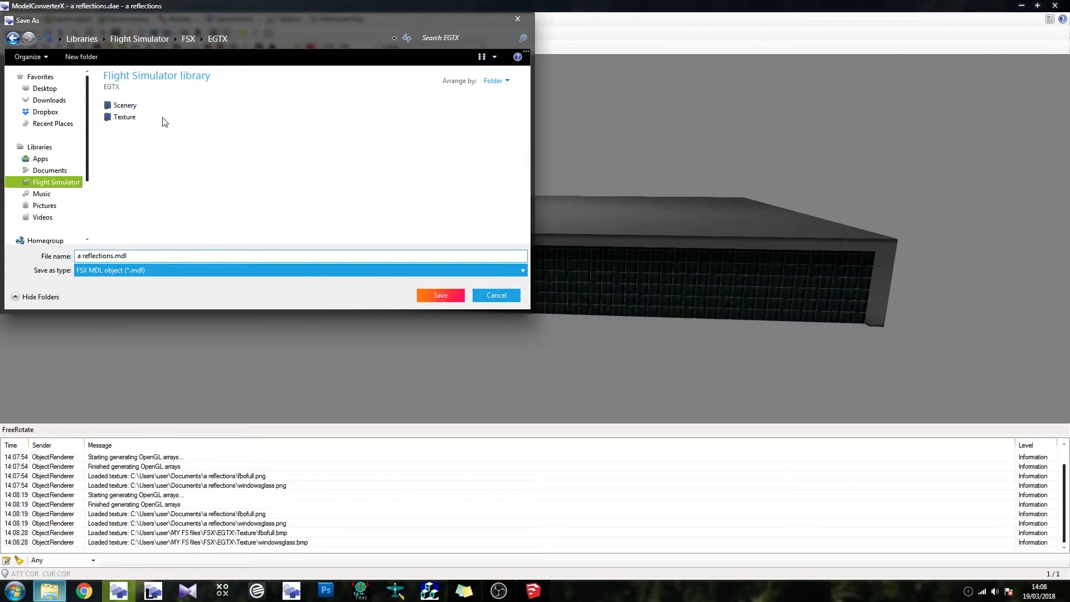
{"action": "double_click", "coordinate": [123, 111]}
{"action": "left_click", "coordinate": [440, 295]}
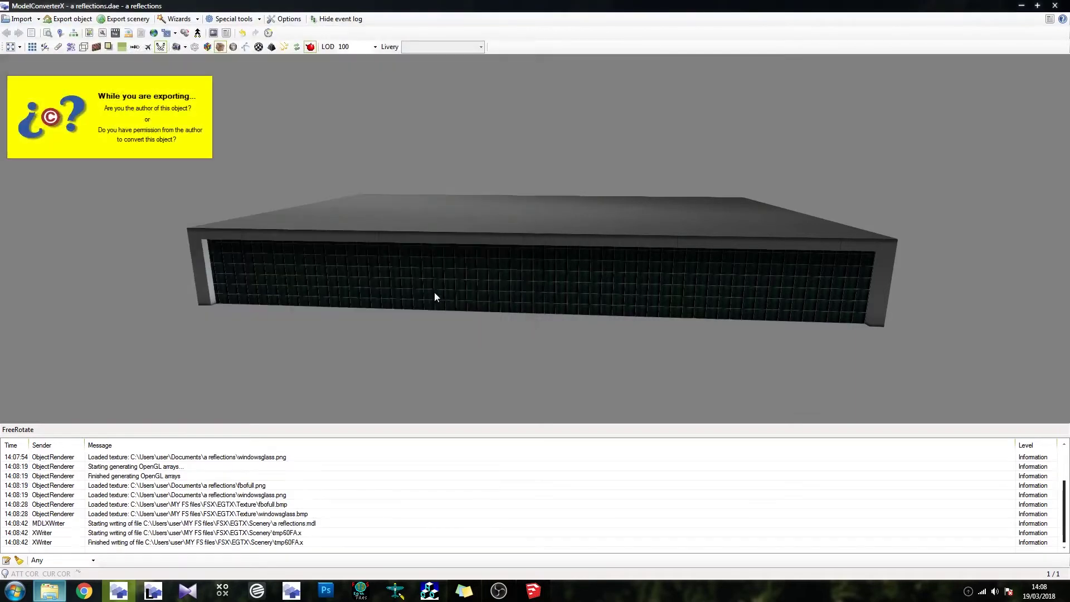
Load a reflections.mdl from FSX\EGTX\Scenery back into the ModelConverterX viewer
{"action": "left_click", "coordinate": [50, 590]}
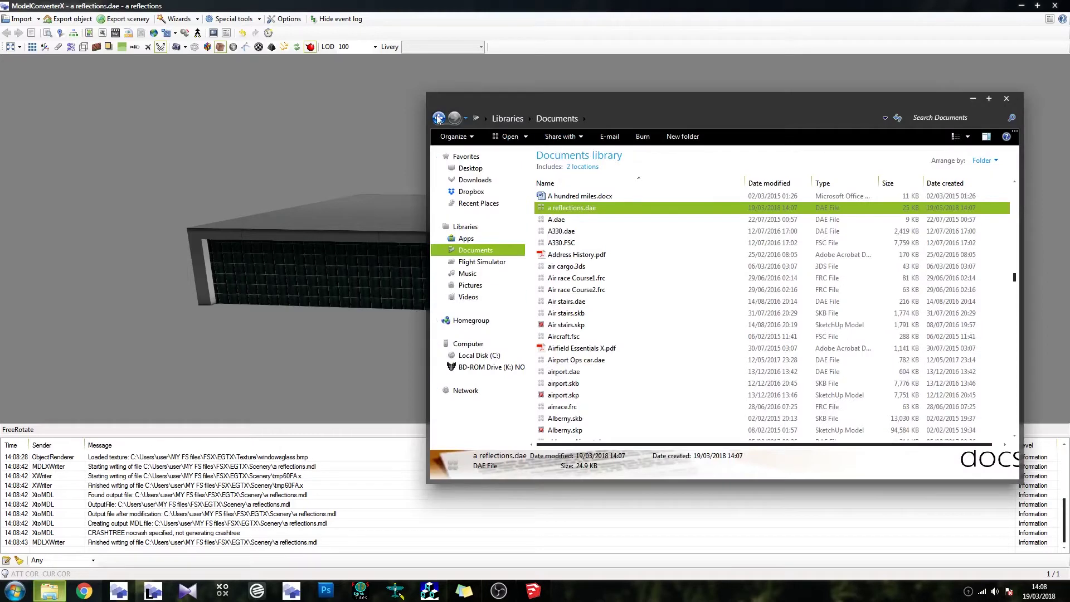
{"action": "left_click", "coordinate": [483, 262]}
{"action": "left_click", "coordinate": [555, 305]}
{"action": "double_click", "coordinate": [556, 307]}
{"action": "double_click", "coordinate": [552, 339]}
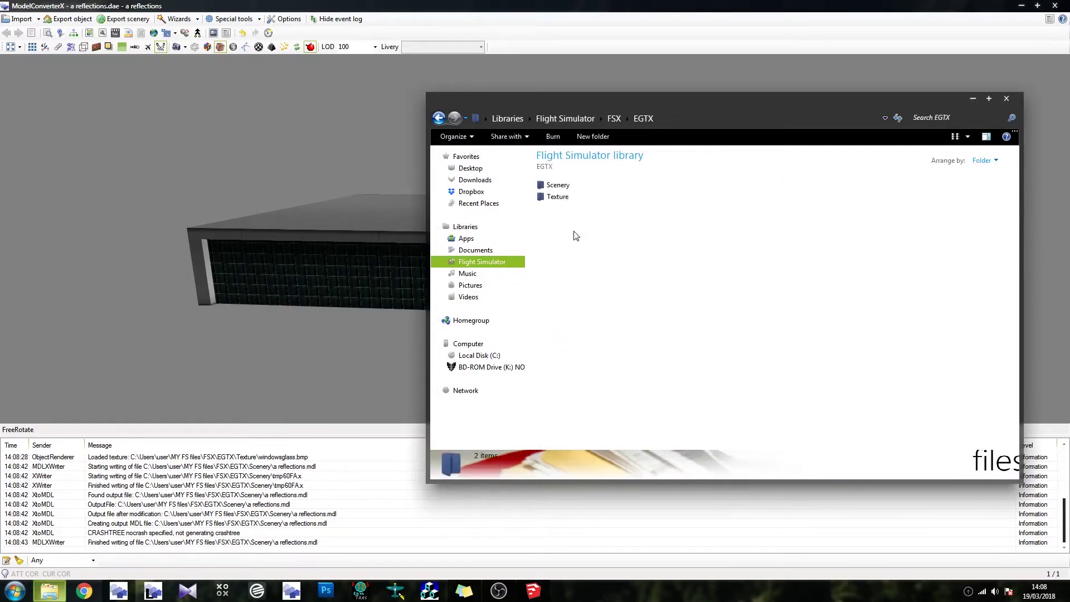
{"action": "double_click", "coordinate": [557, 188]}
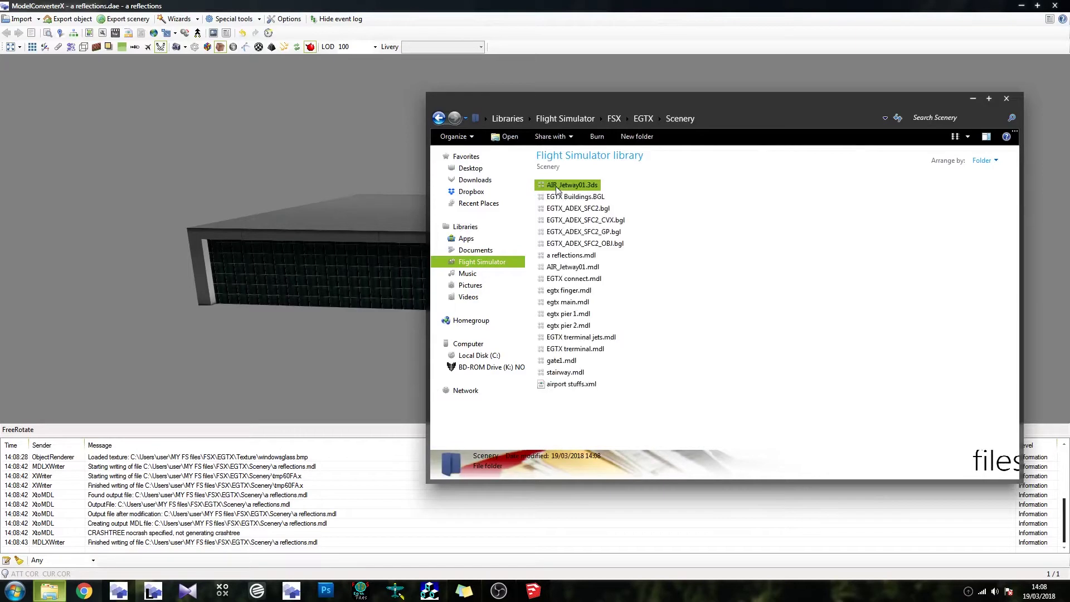
{"action": "left_click", "coordinate": [592, 255]}
{"action": "left_click_drag", "start_coordinate": [568, 263], "coordinate": [278, 260]}
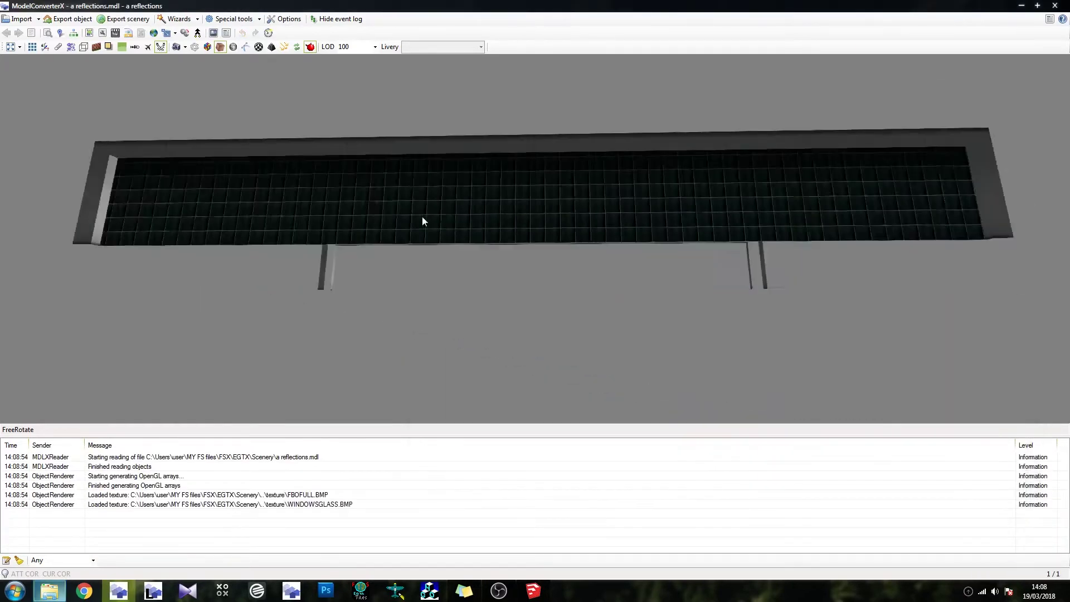
{"action": "left_click_drag", "start_coordinate": [422, 221], "coordinate": [488, 277]}
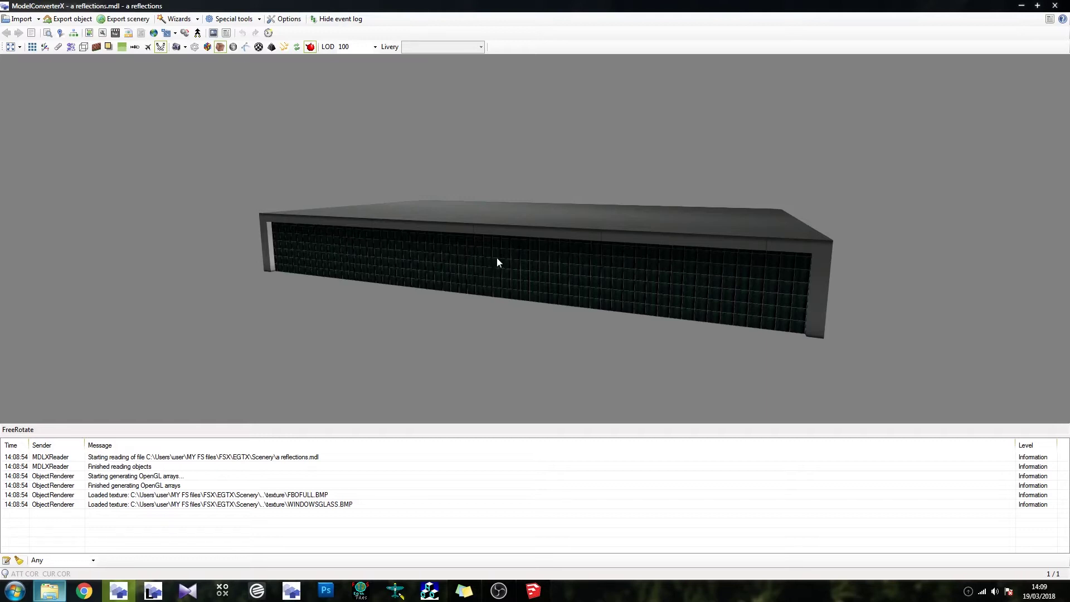
Orbit the MDL building to inspect a corner, two walls and the glass wall
{"action": "left_click_drag", "start_coordinate": [481, 251], "coordinate": [529, 236]}
{"action": "left_click_drag", "start_coordinate": [590, 192], "coordinate": [696, 237]}
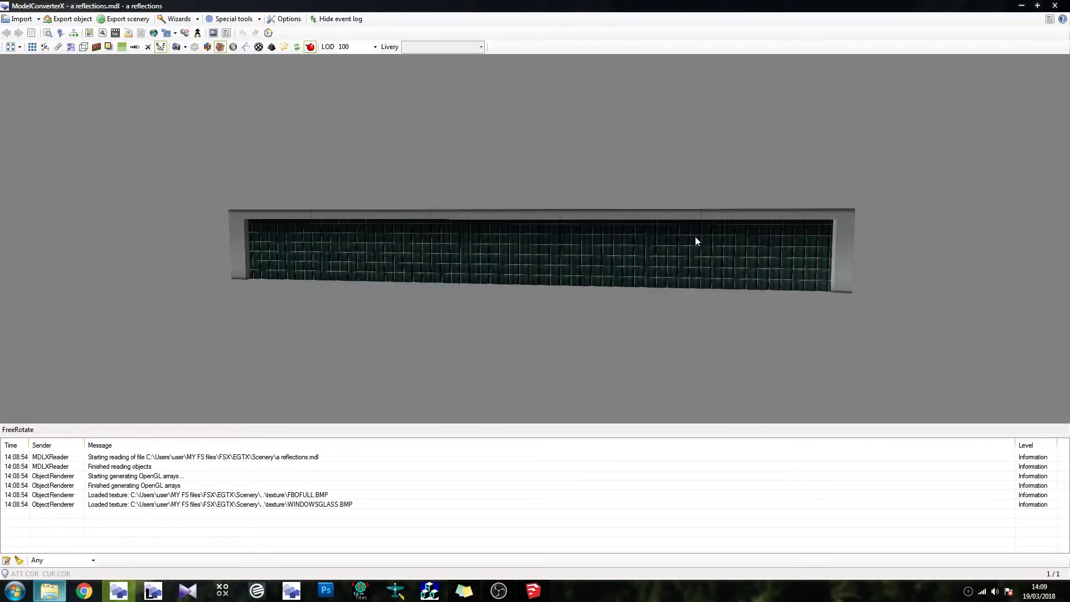
Preview the WINDOWSGLASS and FBOFULL texture images from the Material Editor
{"action": "left_click", "coordinate": [89, 33]}
{"action": "left_click", "coordinate": [81, 134]}
{"action": "double_click", "coordinate": [81, 134]}
{"action": "left_click", "coordinate": [313, 21]}
{"action": "double_click", "coordinate": [51, 114]}
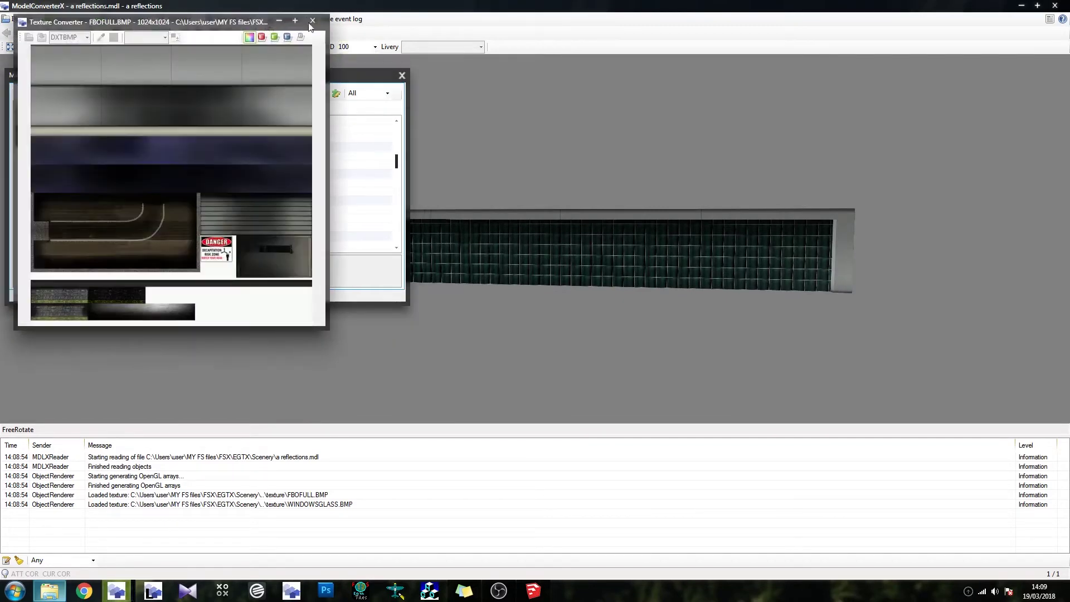
{"action": "left_click", "coordinate": [314, 21]}
{"action": "left_click", "coordinate": [402, 75]}
Reopen the Material Editor with WINDOWSGLASS selected and scroll to its texture properties
{"action": "left_click_drag", "start_coordinate": [414, 266], "coordinate": [584, 280]}
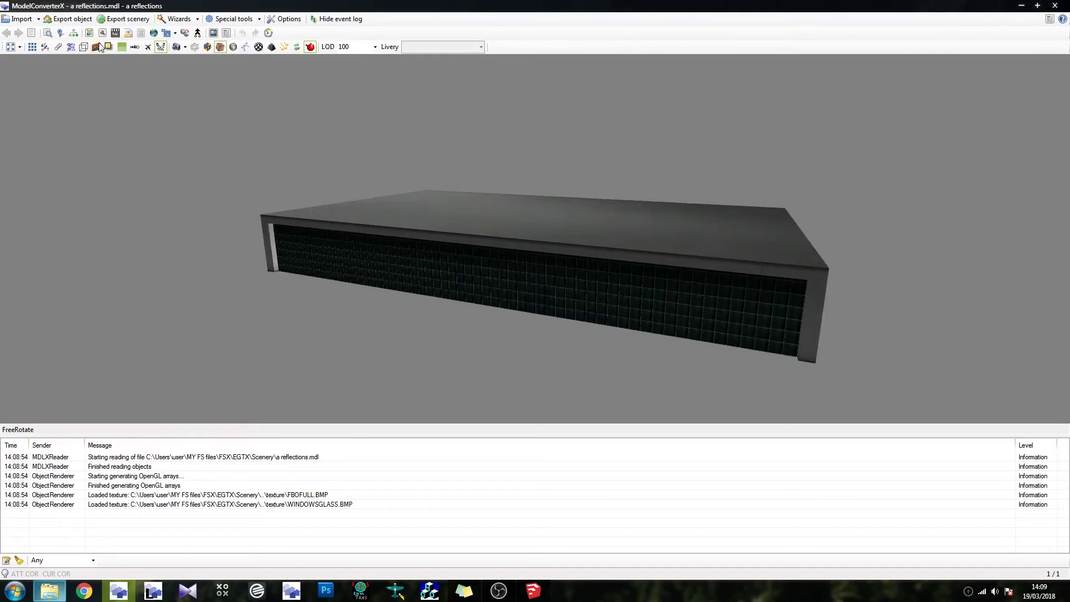
{"action": "left_click_drag", "start_coordinate": [315, 261], "coordinate": [289, 234]}
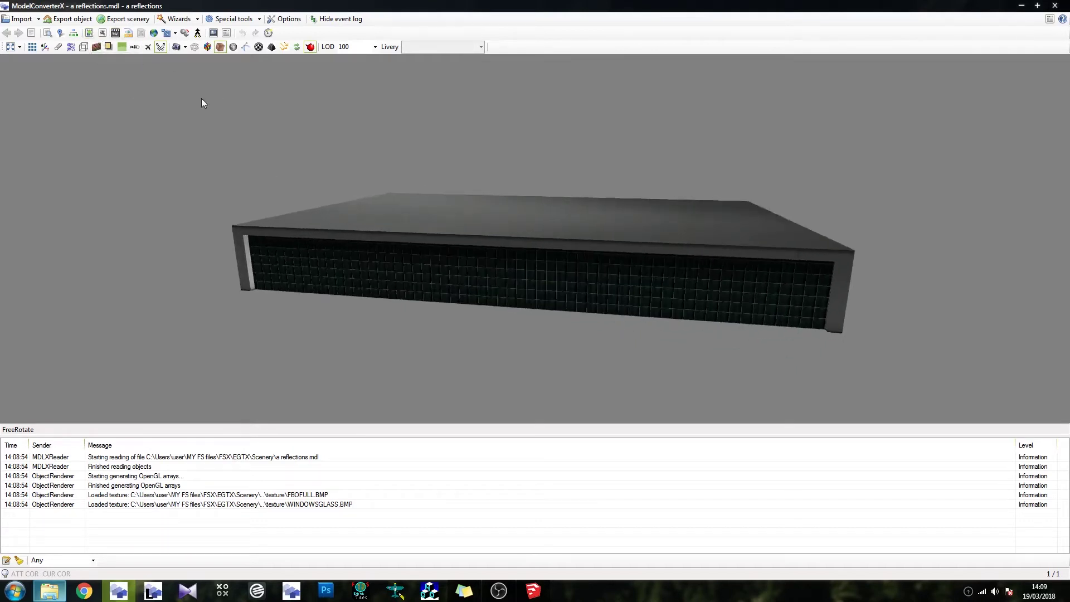
{"action": "left_click", "coordinate": [89, 32]}
{"action": "left_click", "coordinate": [79, 137]}
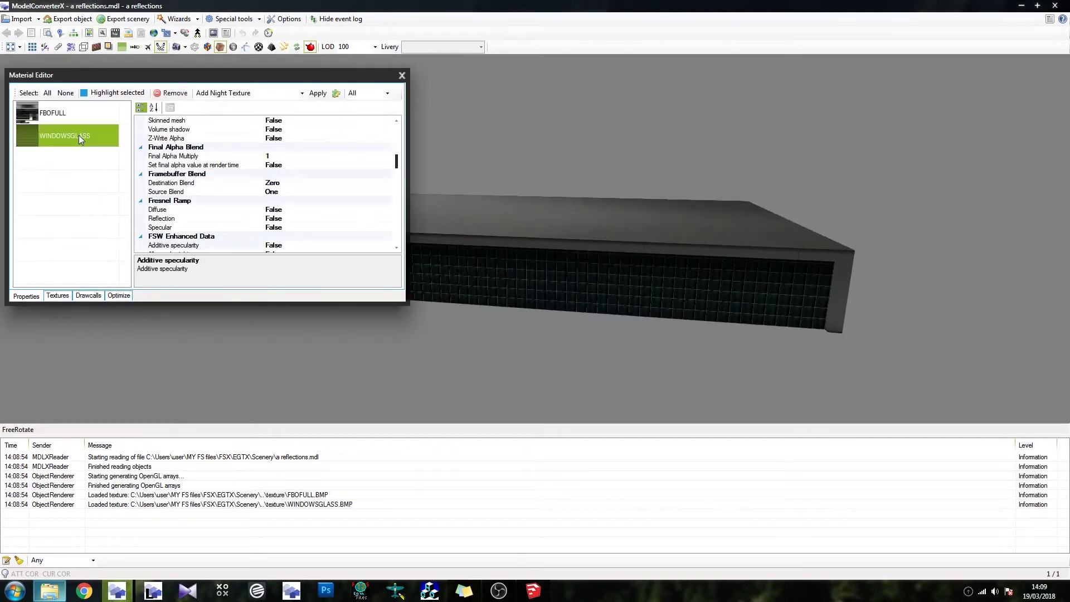
{"action": "left_click_drag", "start_coordinate": [397, 162], "coordinate": [409, 245]}
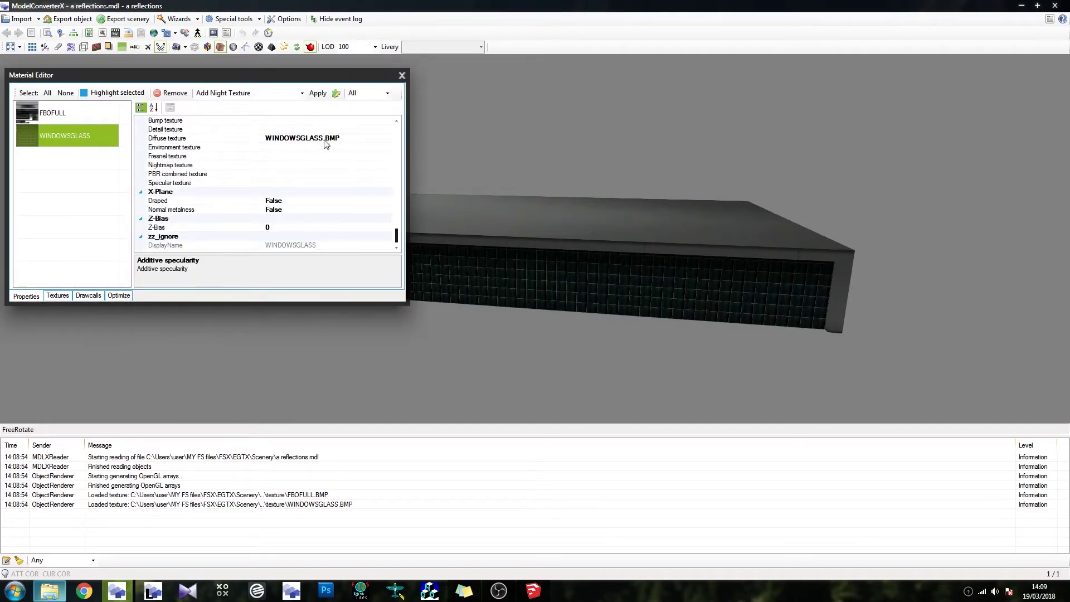
{"action": "left_click_drag", "start_coordinate": [397, 236], "coordinate": [397, 224]}
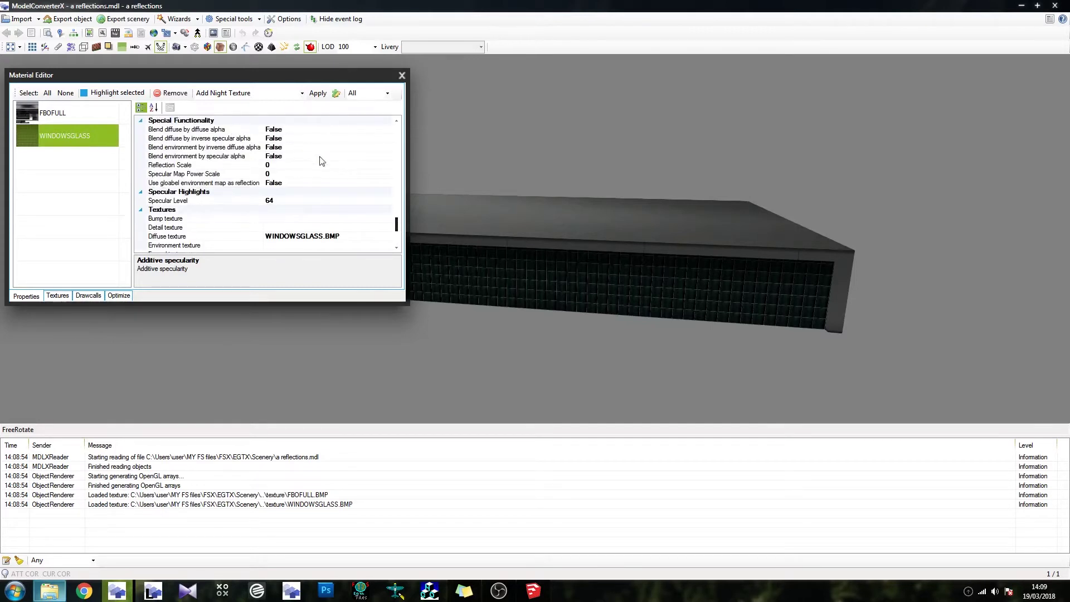
Give WINDOWSGLASS Reflection Scale 1 and set Use global environment map as reflection to True
{"action": "left_click", "coordinate": [279, 164]}
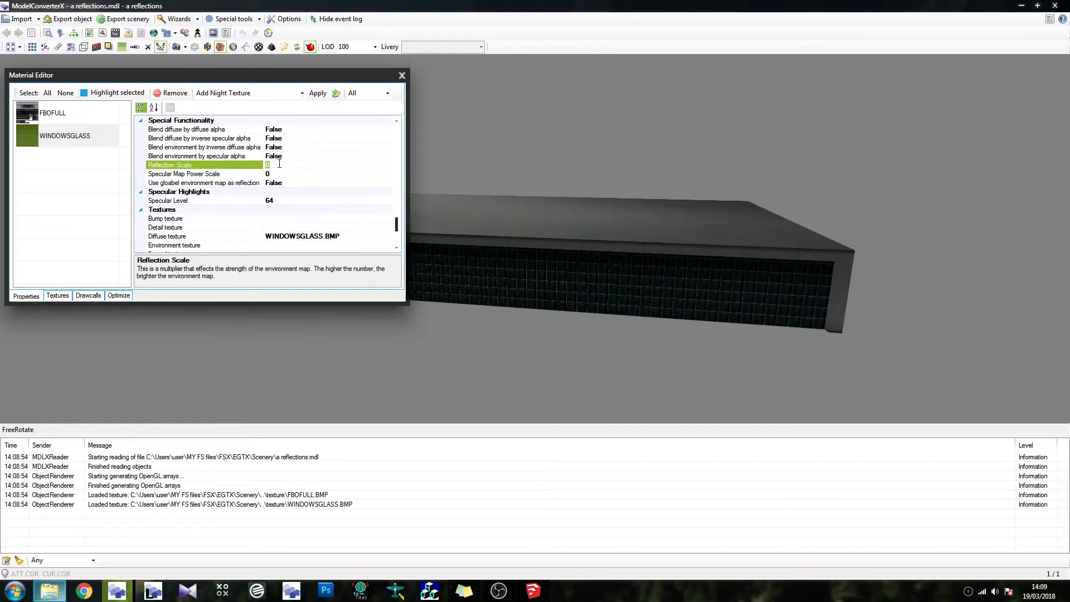
{"action": "scroll", "coordinate": [280, 168], "scroll_direction": "up", "scroll_amount": 3}
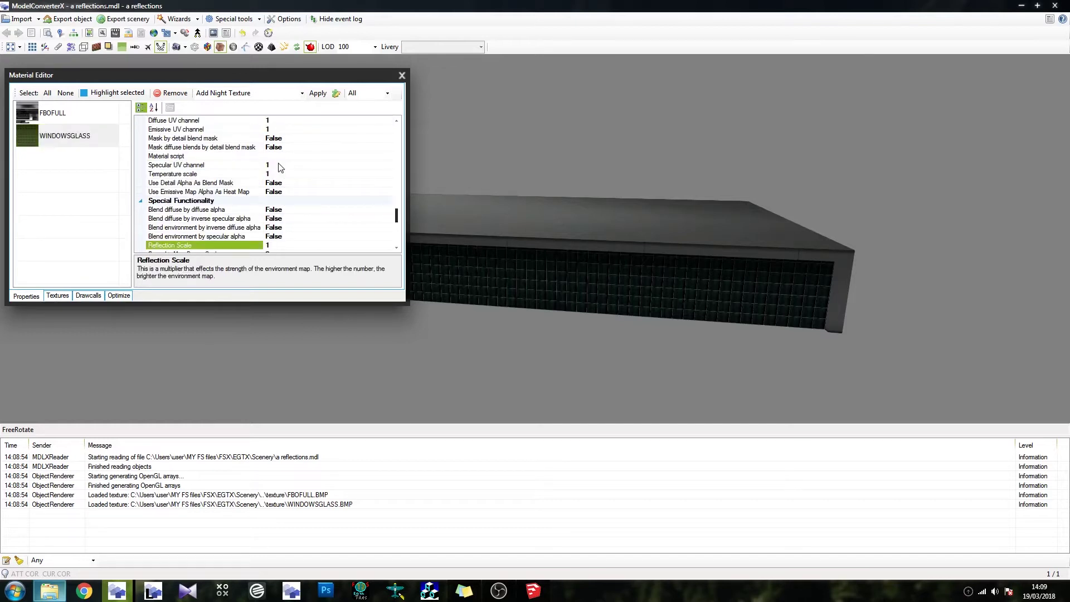
{"action": "left_click_drag", "start_coordinate": [398, 215], "coordinate": [399, 220]}
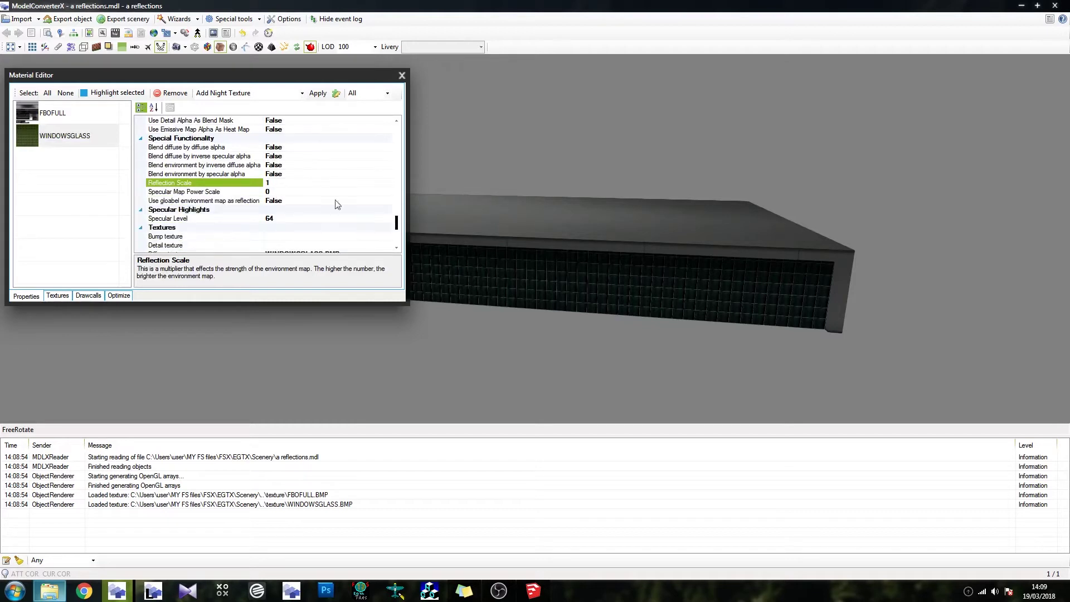
{"action": "left_click", "coordinate": [292, 201]}
{"action": "double_click", "coordinate": [292, 202]}
{"action": "left_click_drag", "start_coordinate": [560, 289], "coordinate": [387, 277]}
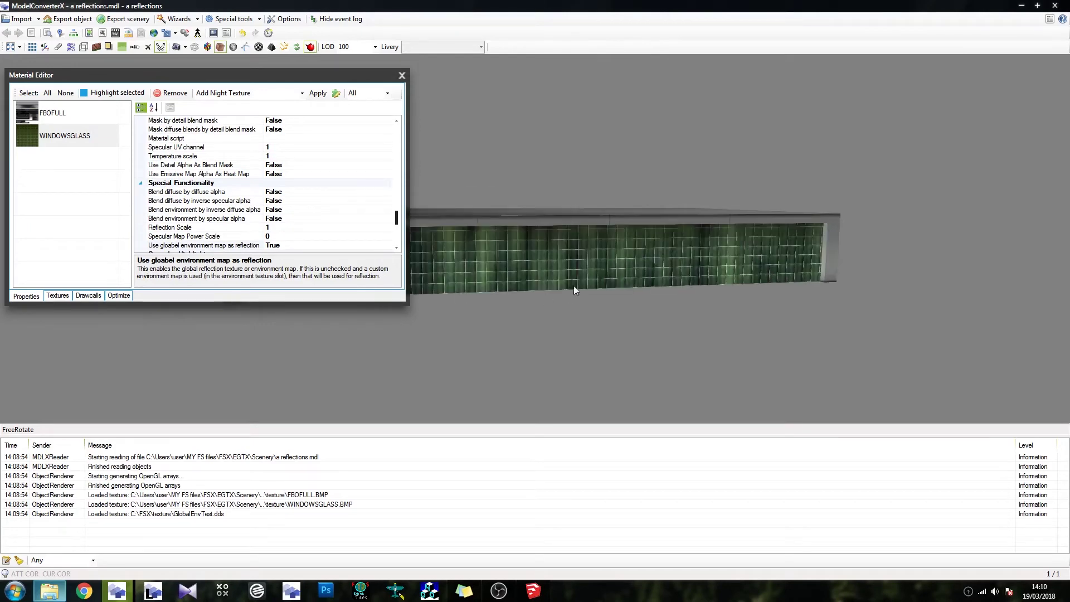
{"action": "left_click_drag", "start_coordinate": [580, 268], "coordinate": [596, 235]}
{"action": "scroll", "coordinate": [576, 260], "scroll_direction": "up", "scroll_amount": 2}
{"action": "scroll", "coordinate": [576, 260], "scroll_direction": "up", "scroll_amount": 2}
{"action": "left_click_drag", "start_coordinate": [622, 189], "coordinate": [170, 206]}
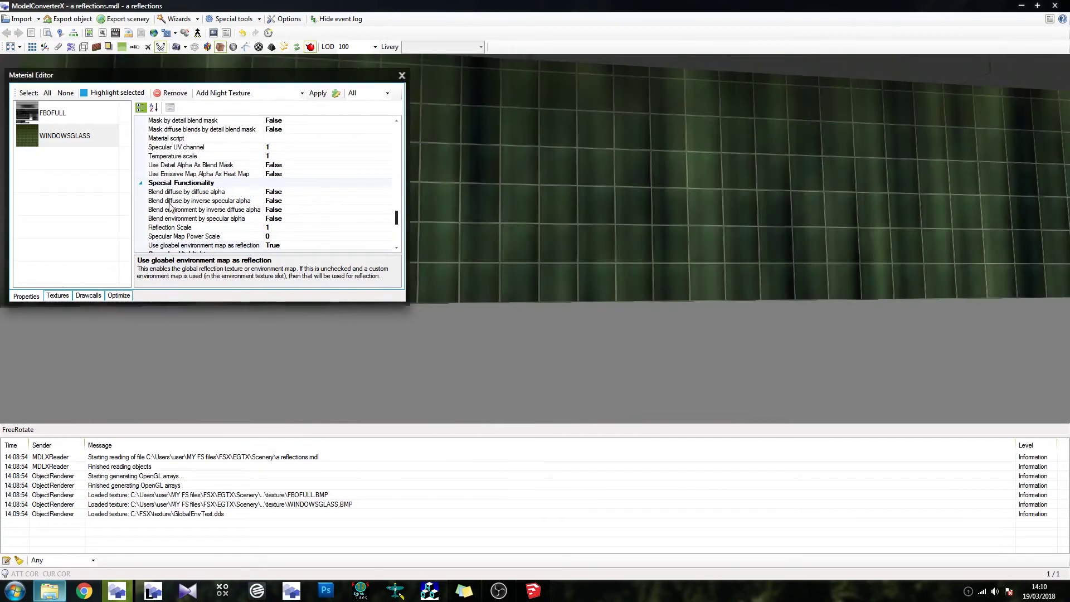
{"action": "scroll", "coordinate": [540, 185], "scroll_direction": "down", "scroll_amount": 6}
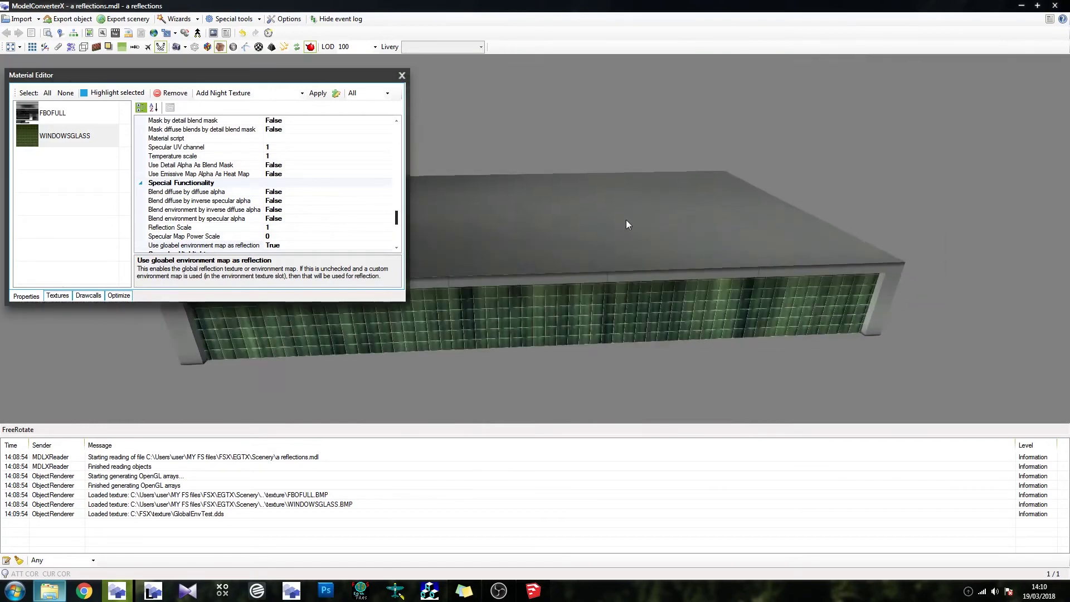
{"action": "left_click_drag", "start_coordinate": [627, 225], "coordinate": [546, 269]}
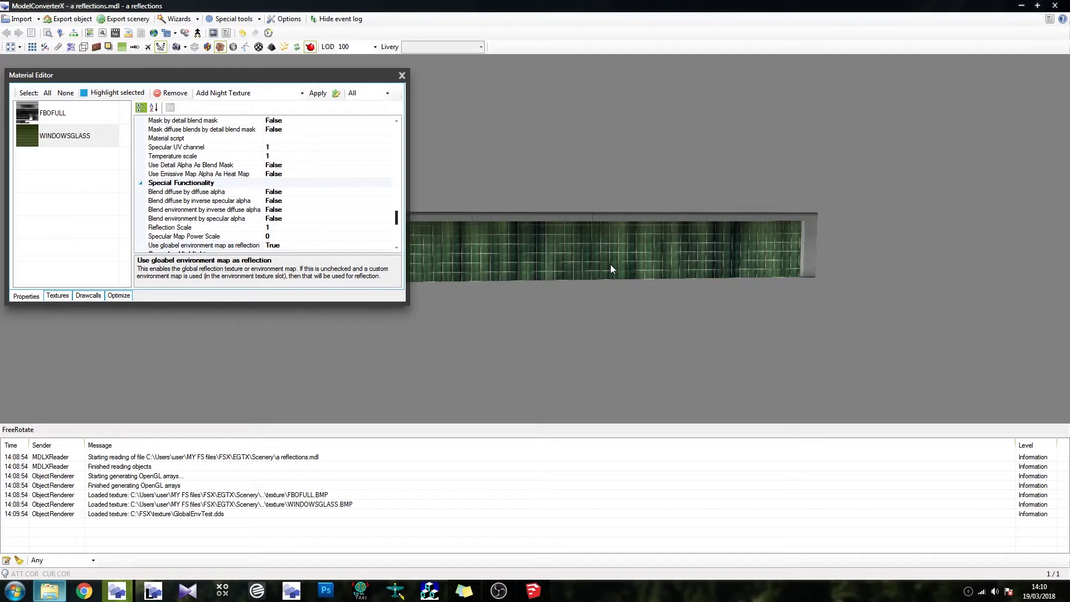
Set WINDOWSGLASS's Specular texture to windowssheet_s.bmp from the EGTX Texture folder
{"action": "left_click_drag", "start_coordinate": [397, 217], "coordinate": [398, 237]}
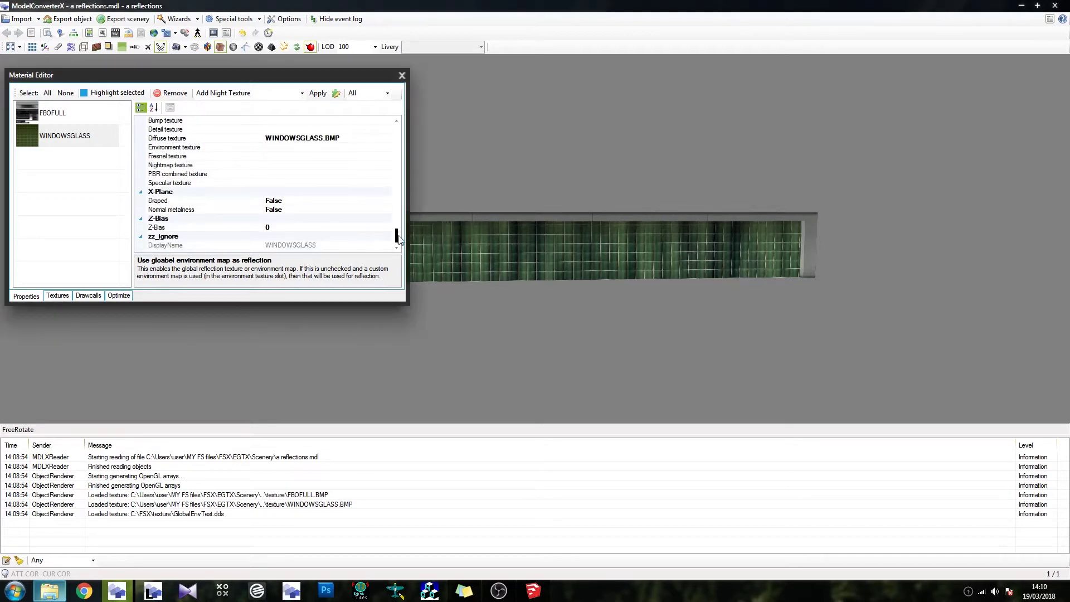
{"action": "left_click", "coordinate": [334, 186]}
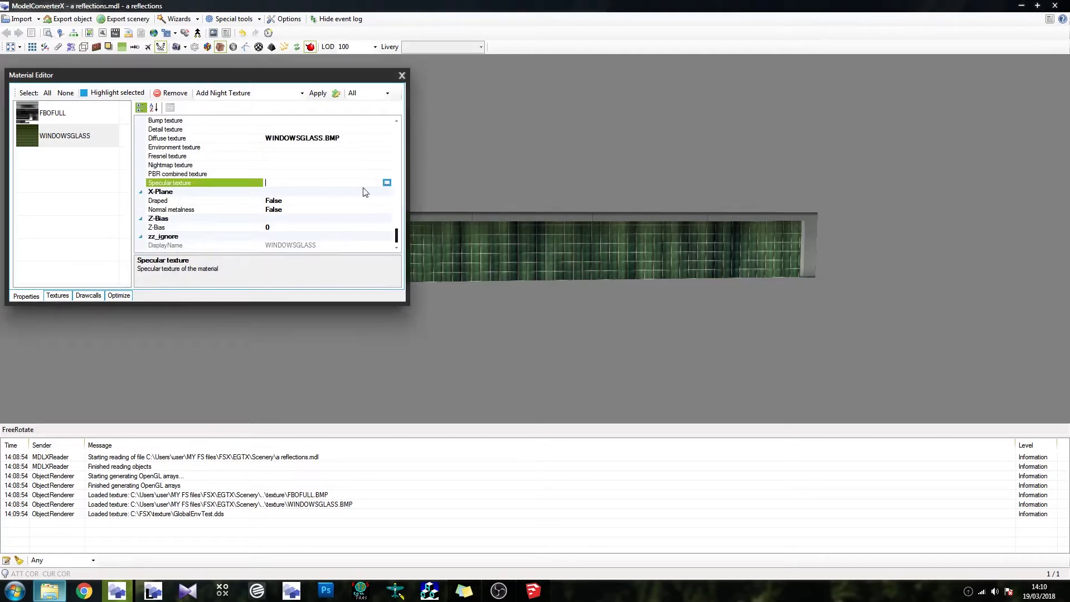
{"action": "left_click", "coordinate": [390, 182]}
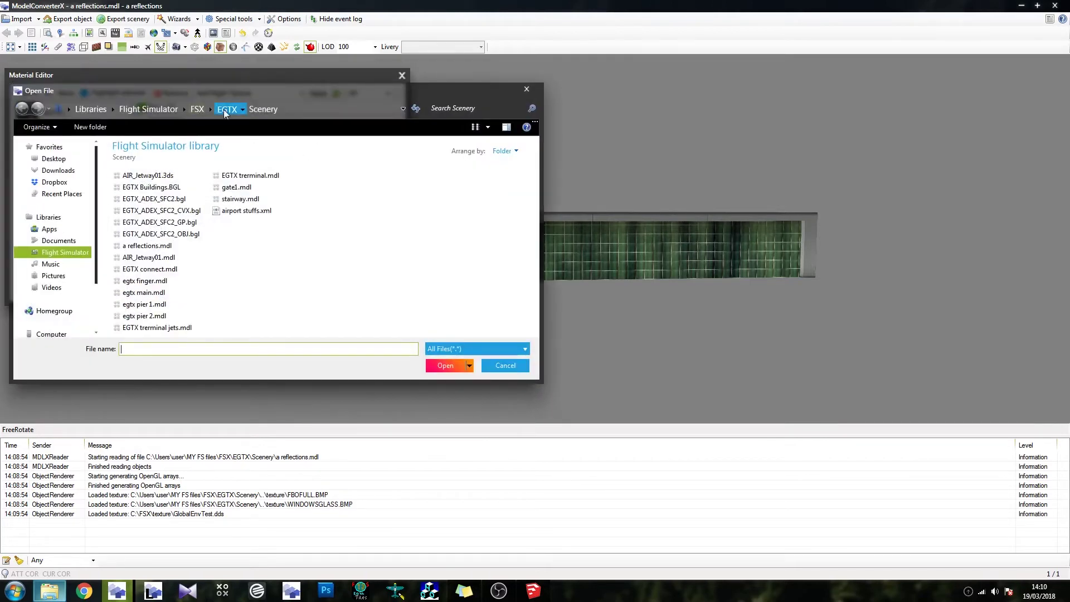
{"action": "left_click", "coordinate": [225, 109]}
{"action": "double_click", "coordinate": [142, 186]}
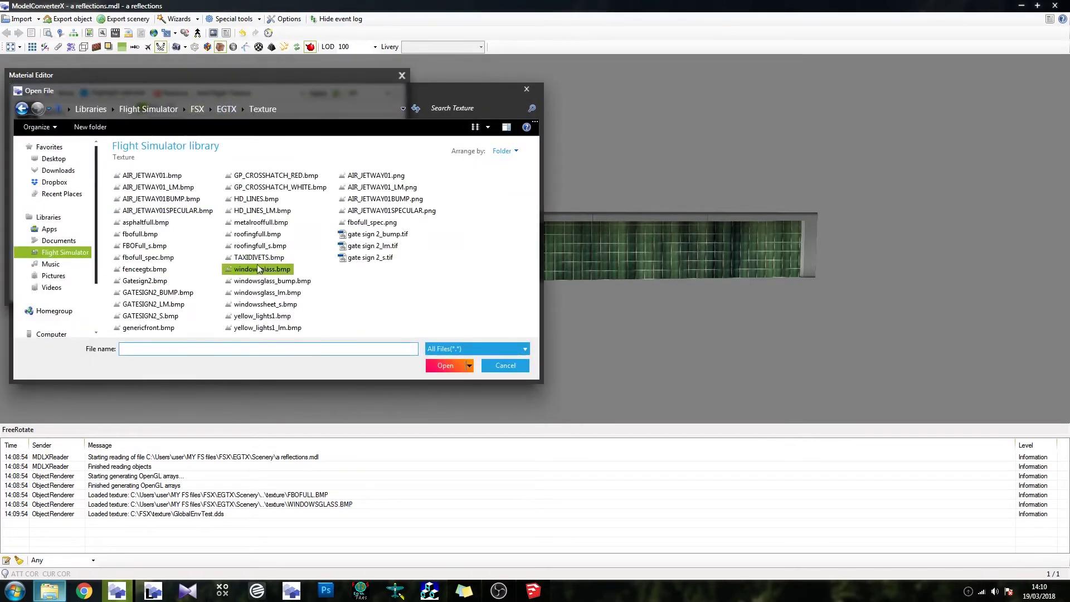
{"action": "left_click", "coordinate": [289, 306]}
{"action": "left_click", "coordinate": [440, 364]}
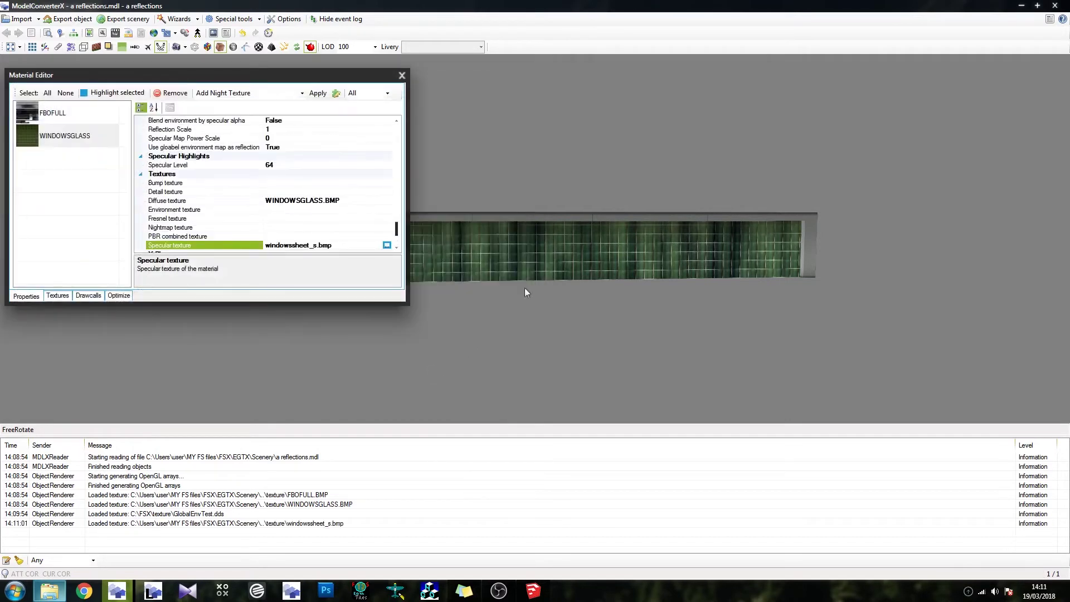
{"action": "left_click_drag", "start_coordinate": [524, 287], "coordinate": [550, 251]}
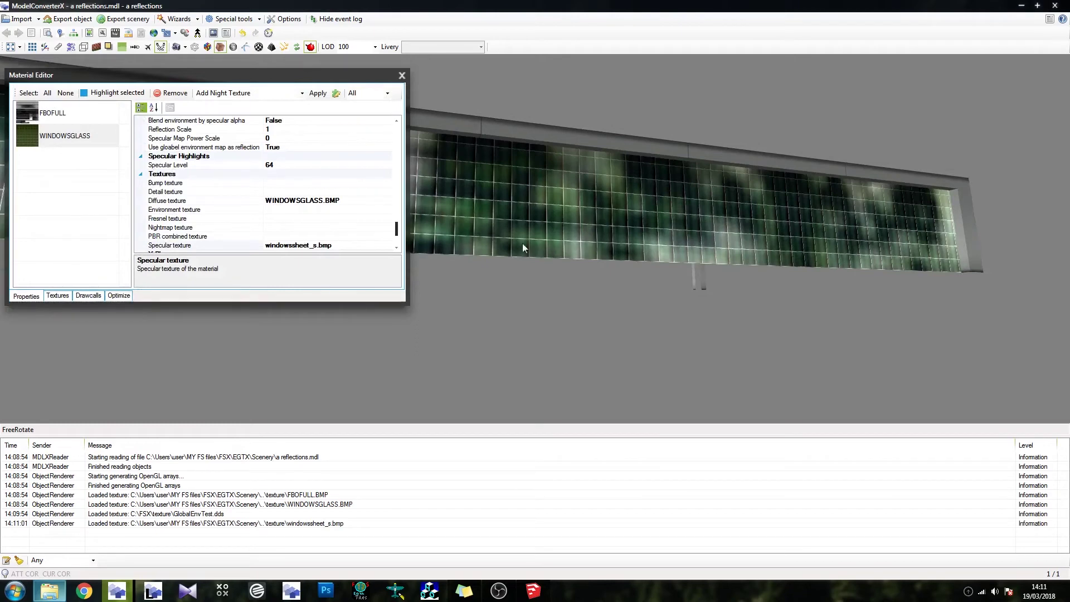
Inspect the windowssheet_s texture in the Textures list, then return to the material properties
{"action": "left_click", "coordinate": [58, 296]}
{"action": "double_click", "coordinate": [84, 216]}
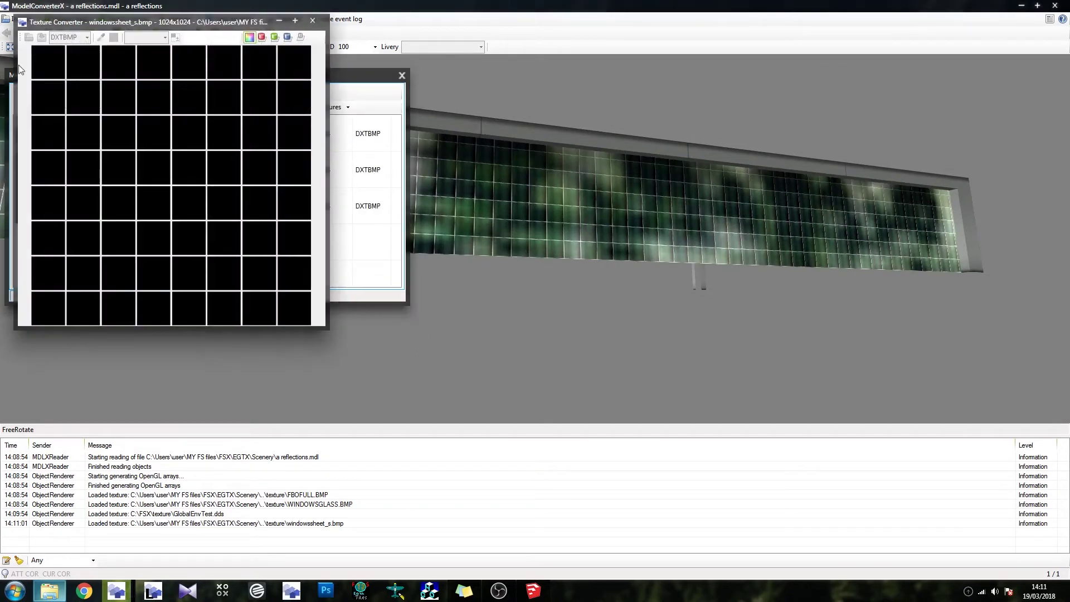
{"action": "left_click", "coordinate": [313, 21]}
{"action": "left_click", "coordinate": [28, 296]}
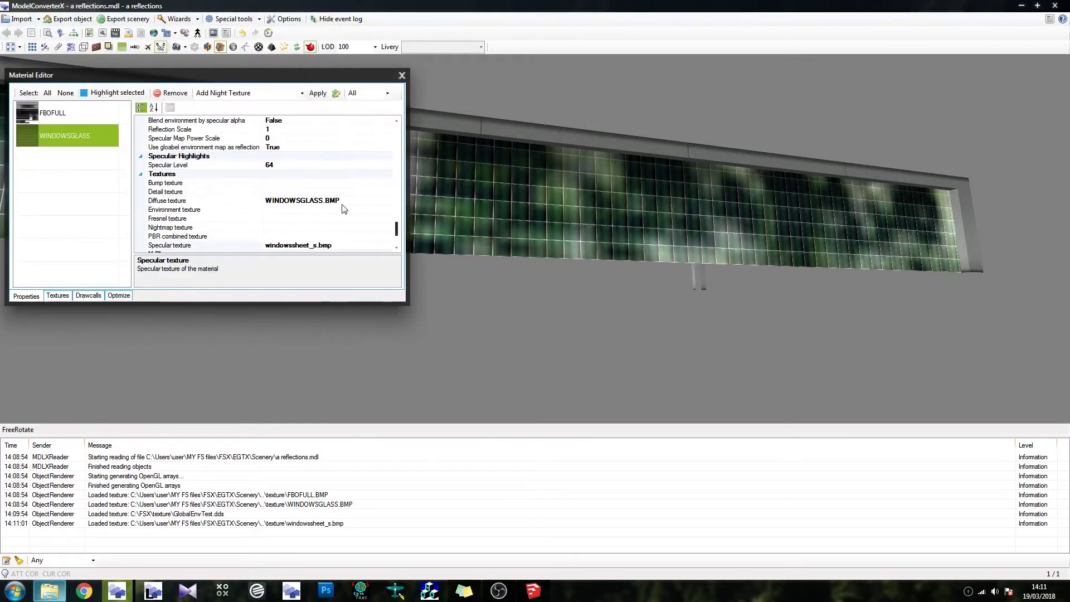
{"action": "left_click_drag", "start_coordinate": [398, 232], "coordinate": [397, 235]}
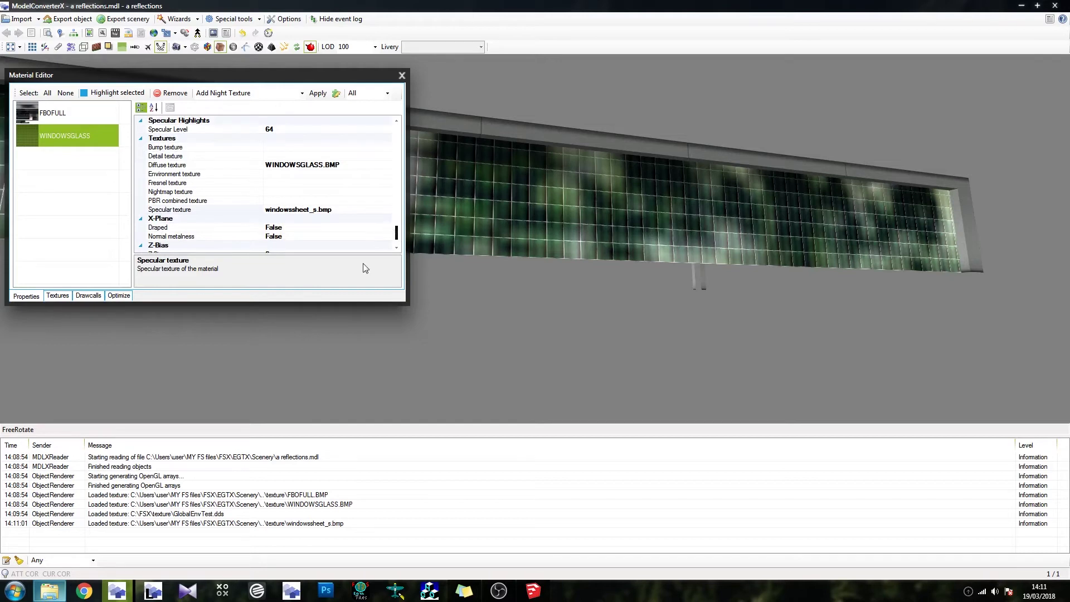
{"action": "left_click", "coordinate": [397, 592]}
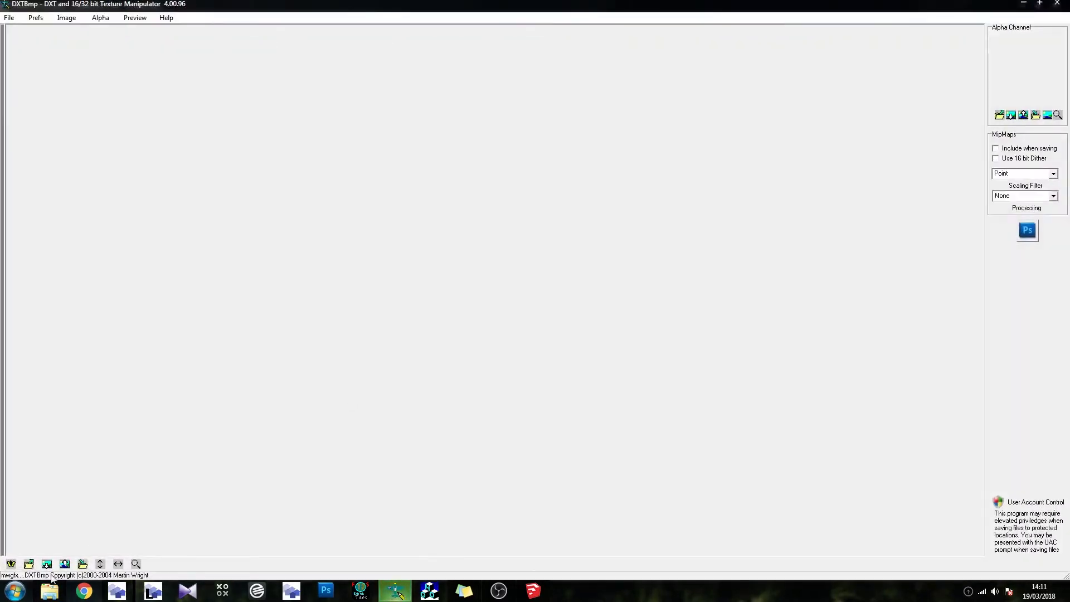
Load windowssheet_s.bmp from the EGTX\Texture folder into DXTBmp
{"action": "left_click", "coordinate": [51, 584]}
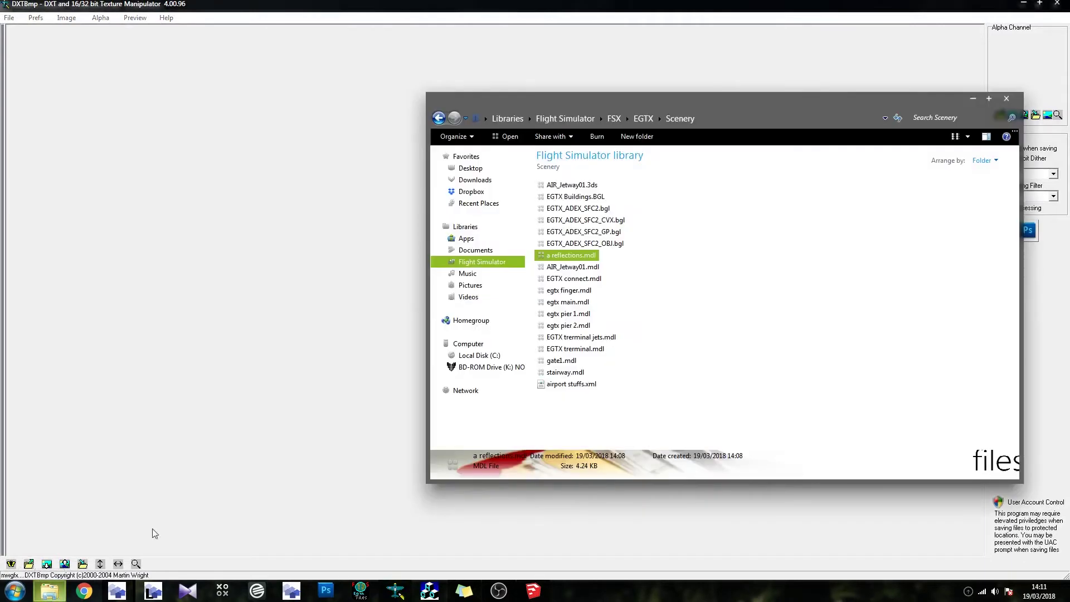
{"action": "key", "text": "BackSpace"}
{"action": "left_click", "coordinate": [555, 198]}
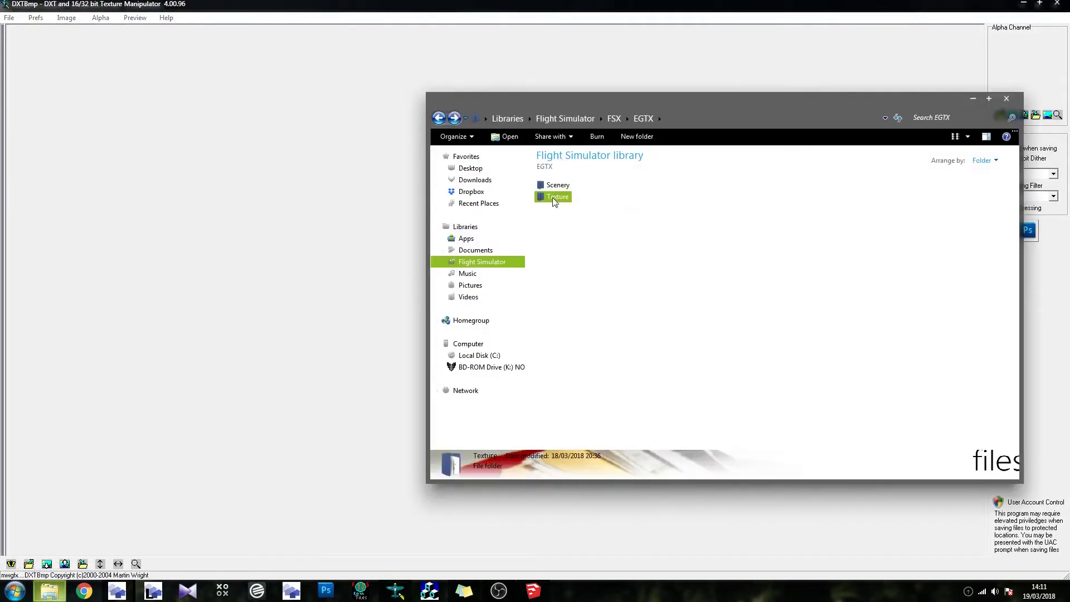
{"action": "double_click", "coordinate": [555, 199]}
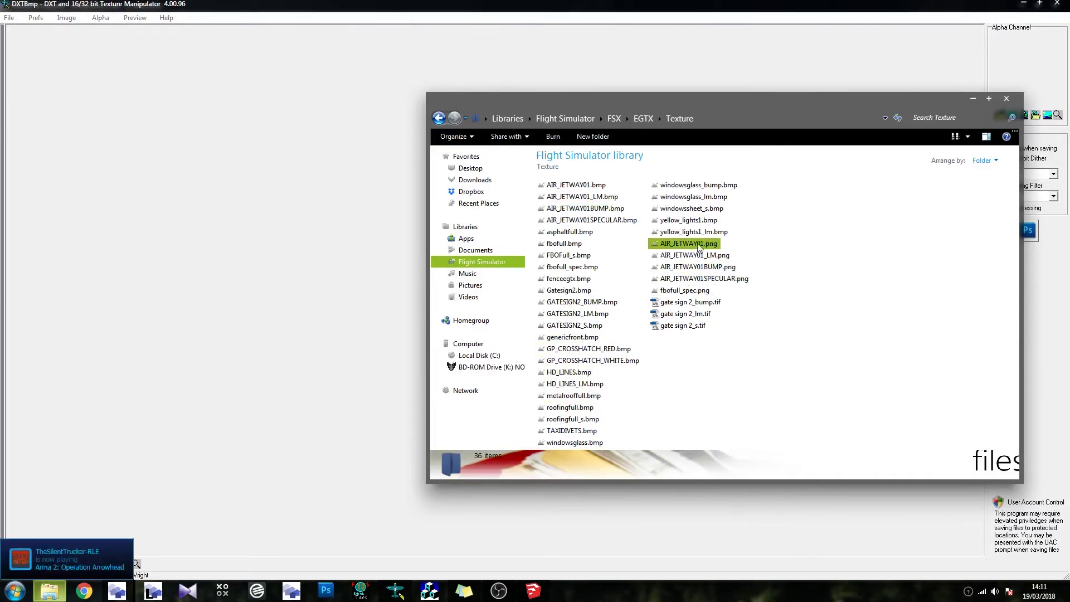
{"action": "left_click_drag", "start_coordinate": [705, 210], "coordinate": [286, 240]}
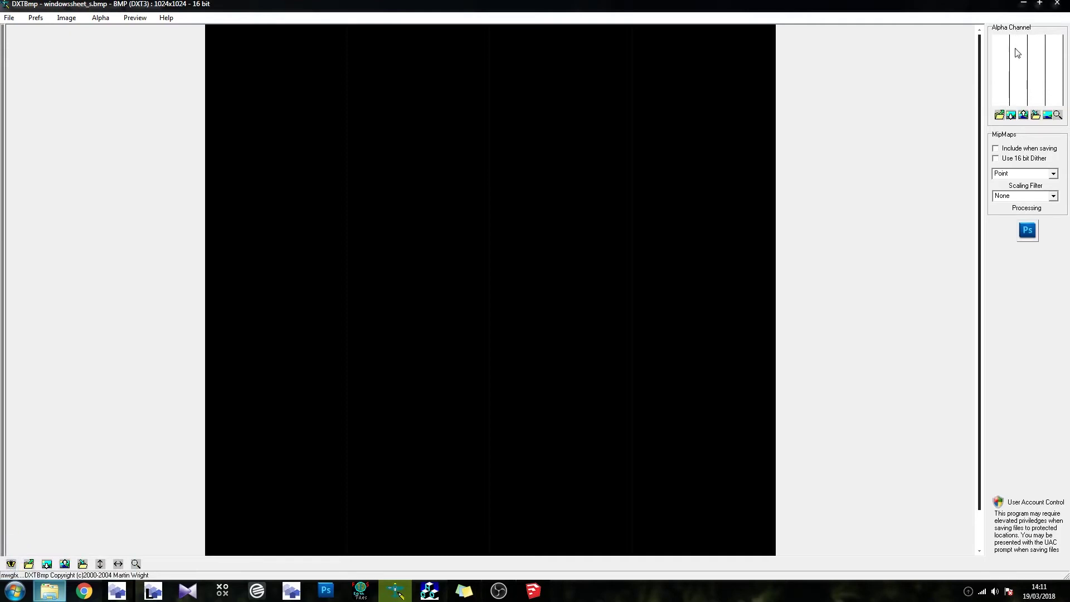
{"action": "left_click", "coordinate": [101, 18]}
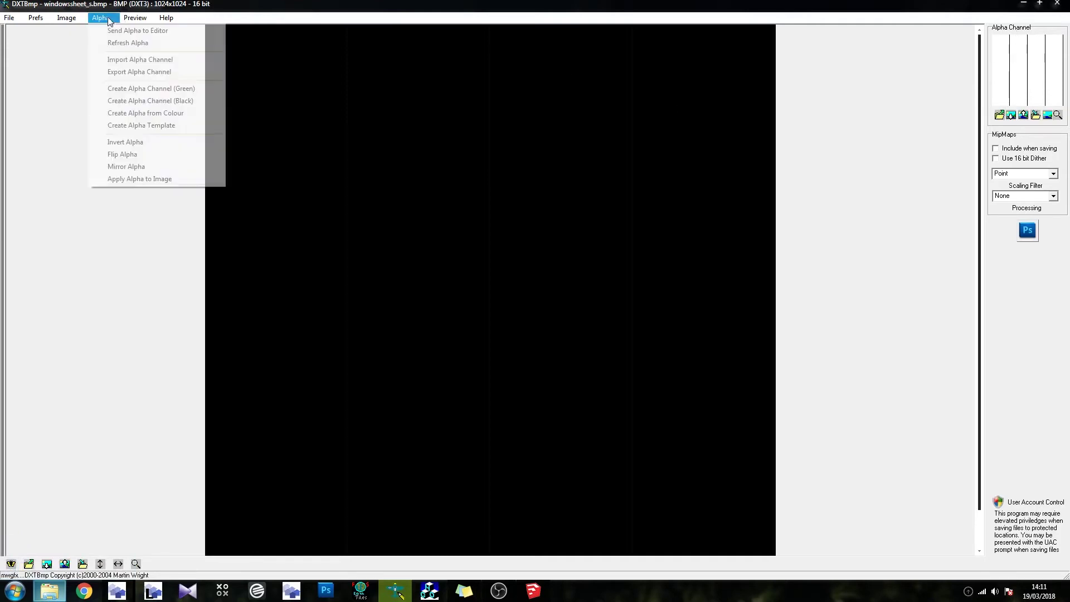
Preview the texture's transparency, leave the Alpha options unchanged, and minimize DXTBmp
{"action": "mouse_move", "coordinate": [136, 18]}
{"action": "left_click", "coordinate": [159, 119]}
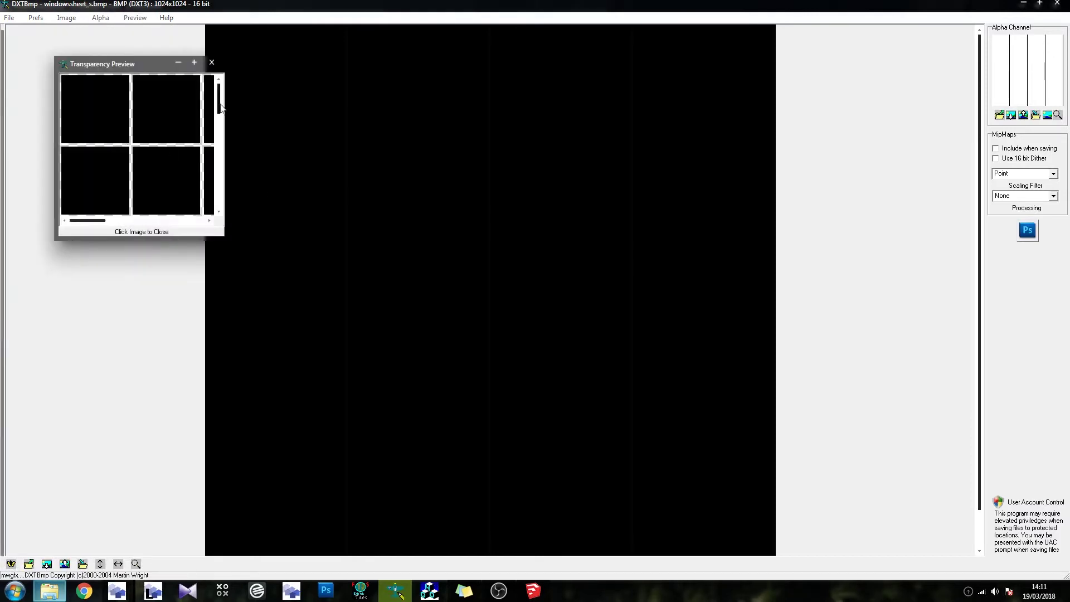
{"action": "left_click_drag", "start_coordinate": [220, 106], "coordinate": [220, 155]}
{"action": "left_click", "coordinate": [211, 63]}
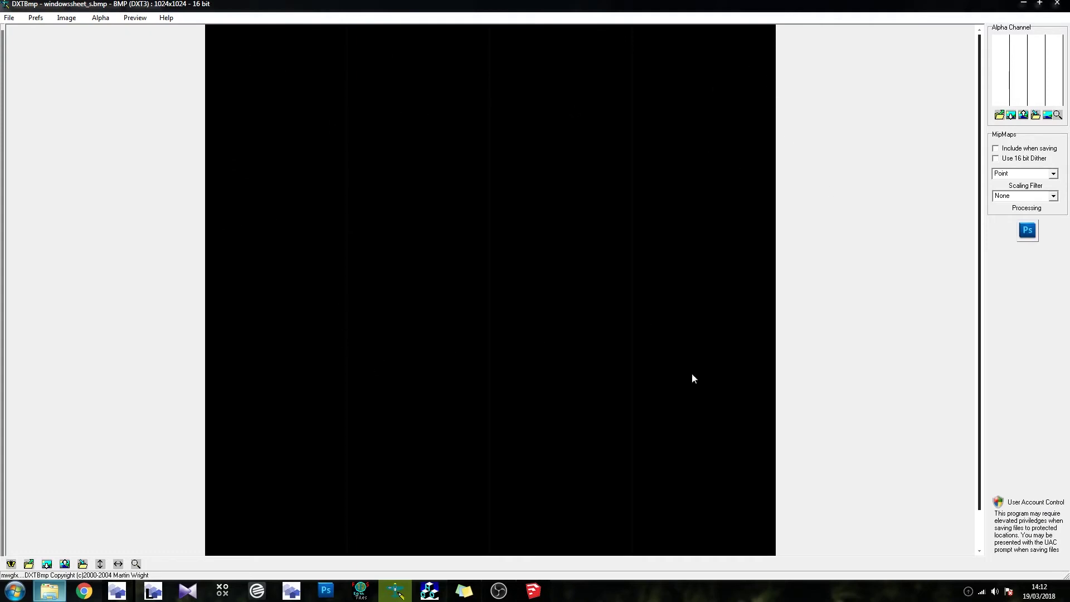
{"action": "left_click", "coordinate": [102, 22]}
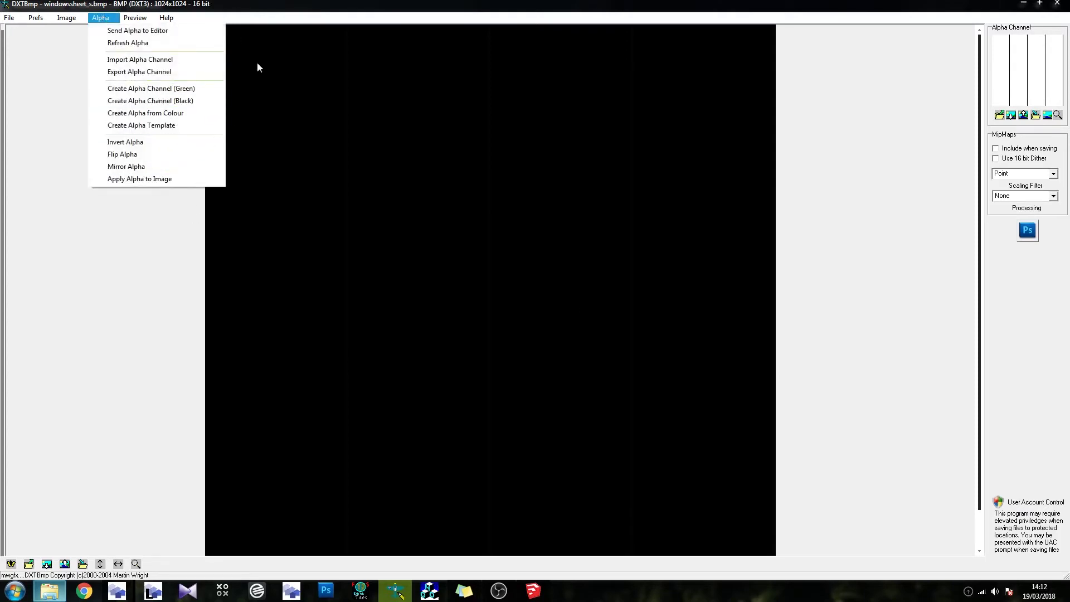
{"action": "left_click", "coordinate": [558, 22]}
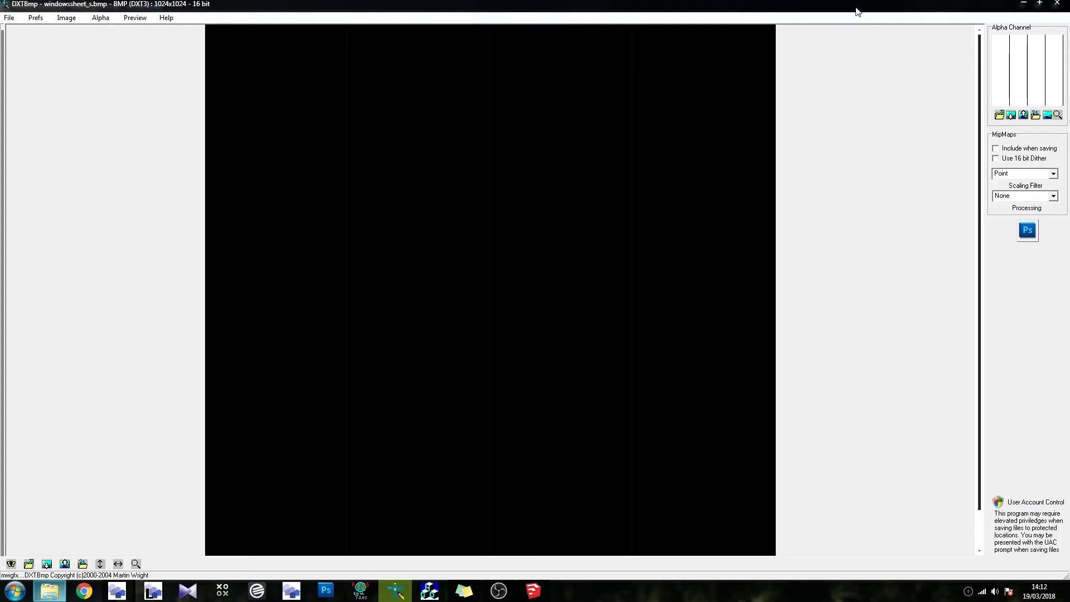
{"action": "left_click", "coordinate": [1025, 4]}
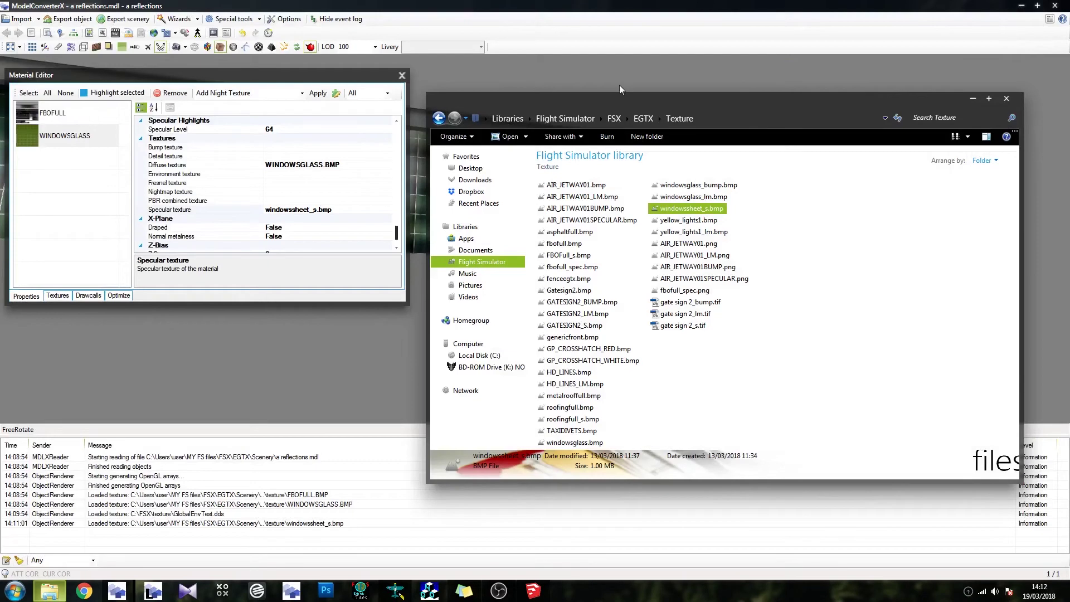
Return to ModelConverterX and select WINDOWSGLASS's Blend environment by specular alpha property, still False
{"action": "left_click", "coordinate": [318, 81]}
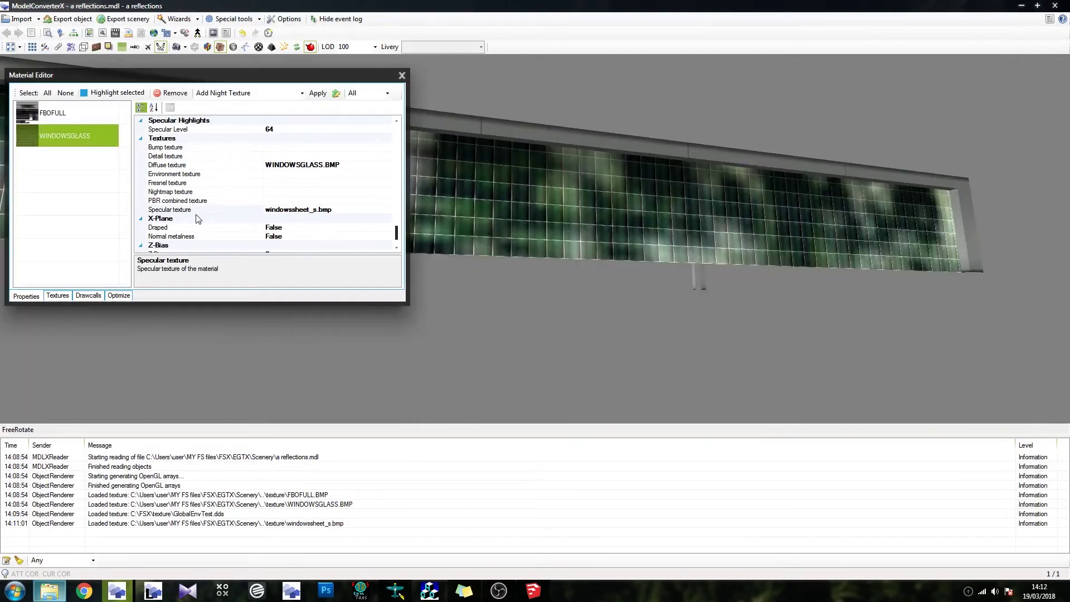
{"action": "scroll", "coordinate": [352, 217], "scroll_direction": "up", "scroll_amount": 1}
{"action": "left_click_drag", "start_coordinate": [519, 234], "coordinate": [399, 225]}
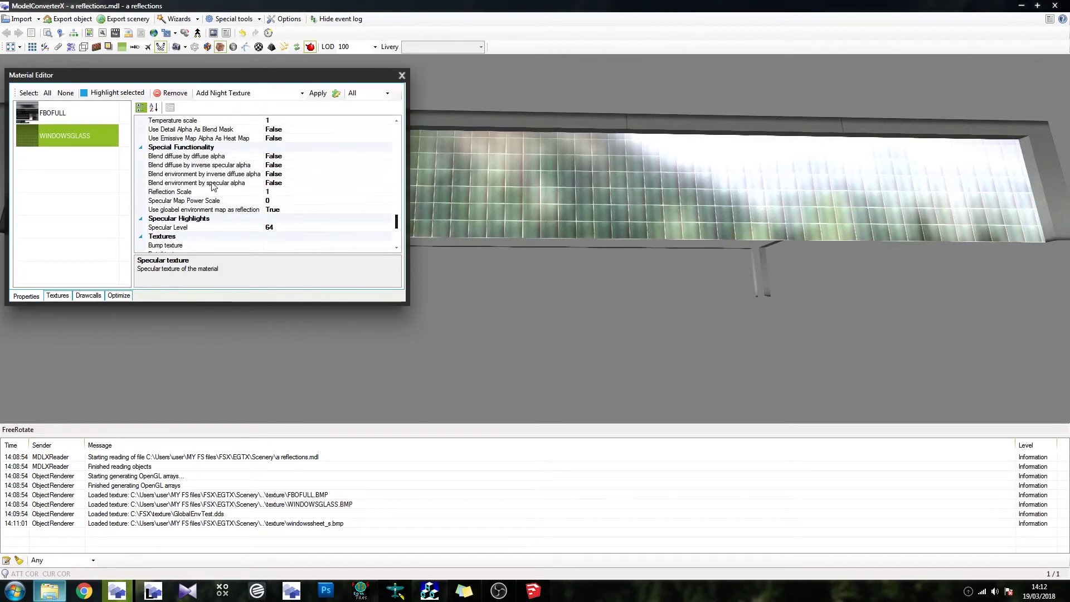
{"action": "left_click", "coordinate": [291, 182]}
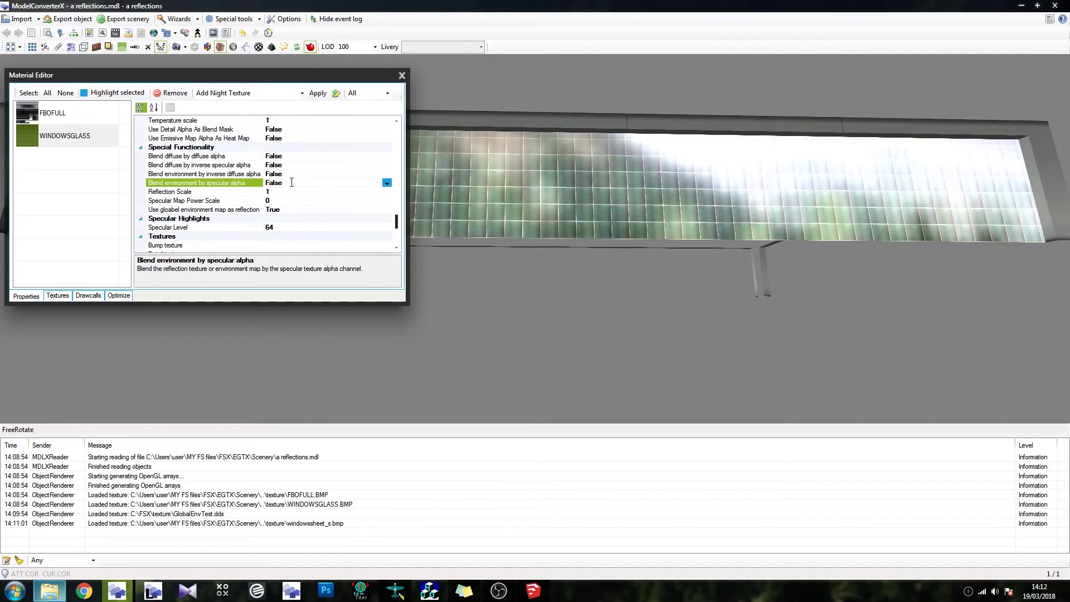
Switch Blend environment by specular alpha to True and inspect the now dark-green glass facade
{"action": "double_click", "coordinate": [291, 183]}
{"action": "left_click_drag", "start_coordinate": [457, 181], "coordinate": [632, 308]}
{"action": "scroll", "coordinate": [558, 188], "scroll_direction": "up", "scroll_amount": 6}
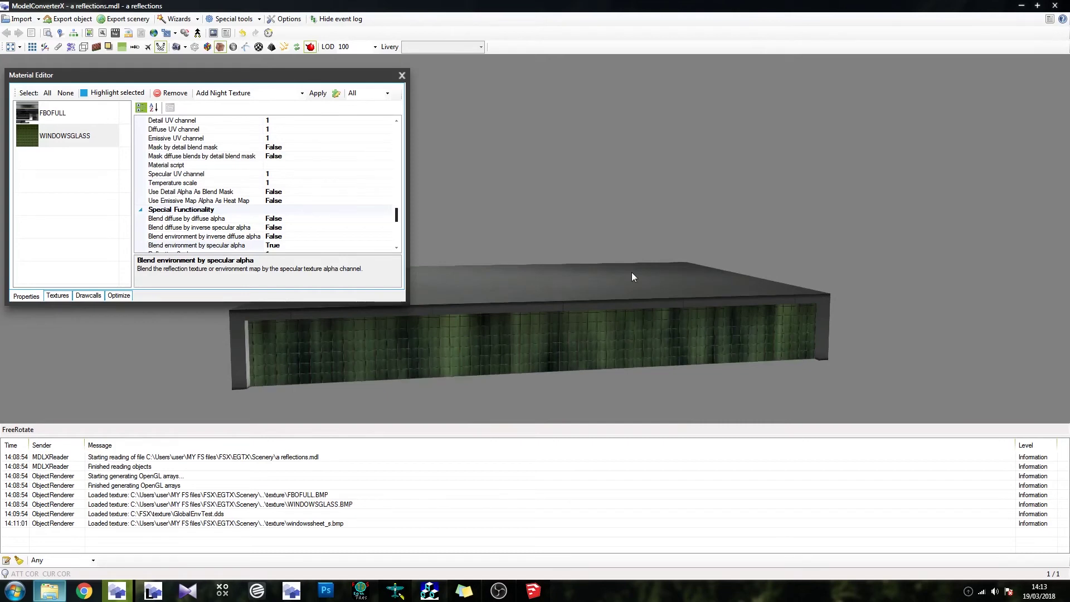
{"action": "left_click_drag", "start_coordinate": [632, 277], "coordinate": [658, 294]}
{"action": "left_click_drag", "start_coordinate": [657, 288], "coordinate": [423, 281]}
{"action": "left_click_drag", "start_coordinate": [561, 301], "coordinate": [327, 299]}
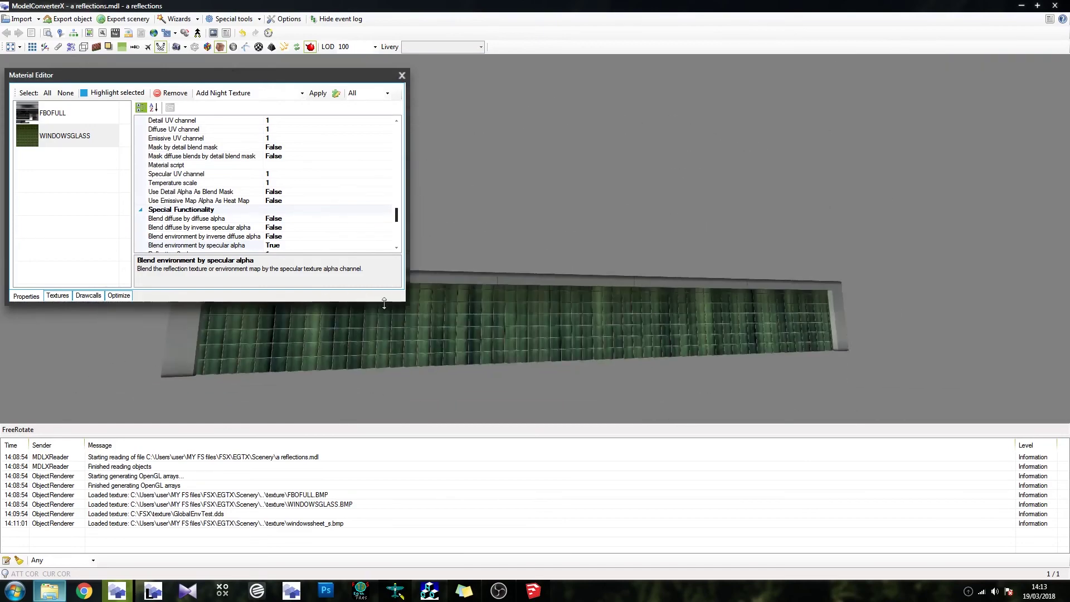
{"action": "mouse_move", "coordinate": [614, 313]}
{"action": "left_mouse_down"}
{"action": "mouse_move", "coordinate": [590, 395]}
{"action": "mouse_move", "coordinate": [599, 319]}
{"action": "left_mouse_up"}
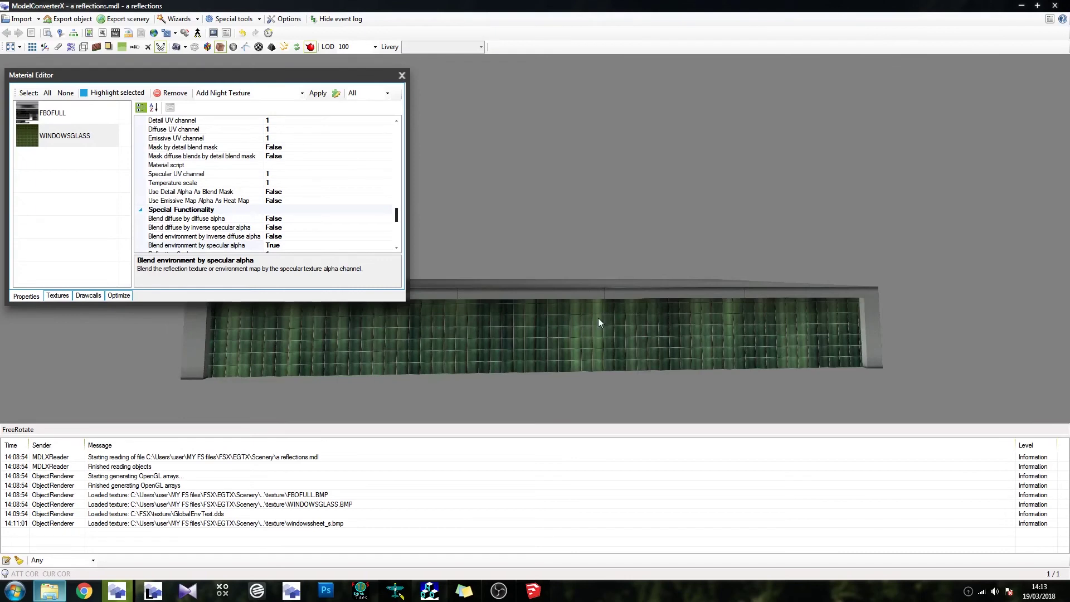